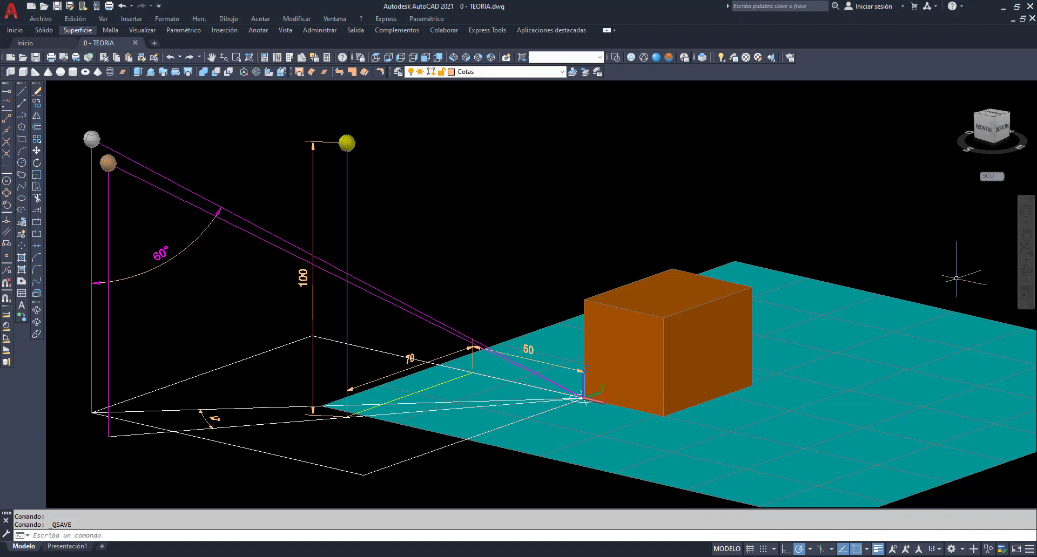
Orbit the view slightly to see the box, cyan plane and light construction from a new angle.
left_click(1028, 271)
mouse_move(669, 317)
left_mouse_down()
mouse_move(716, 361)
mouse_move(762, 326)
left_mouse_up()
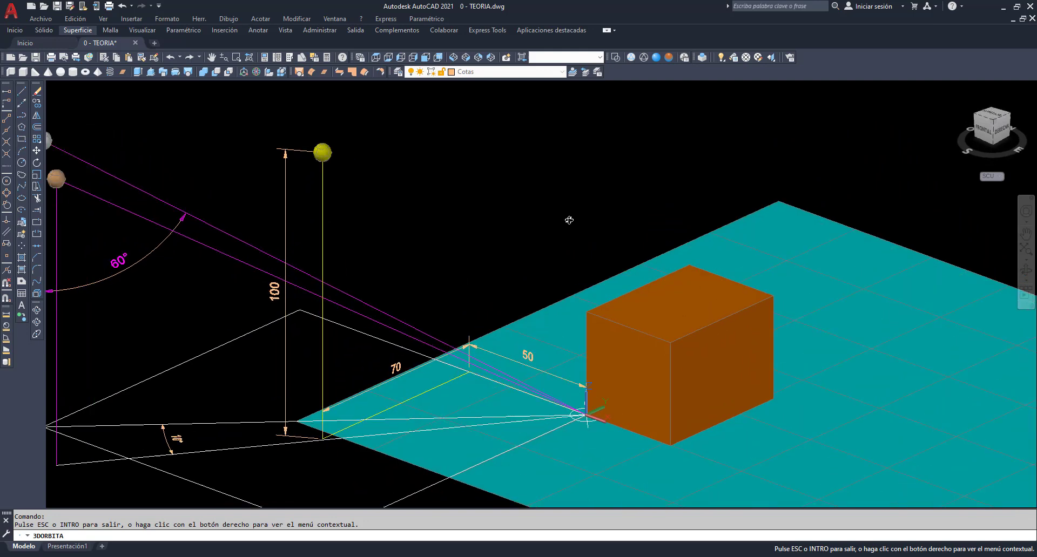
Exit orbit mode with Salir and start panning to reframe the box and light construction.
right_click(477, 201)
left_click(502, 209)
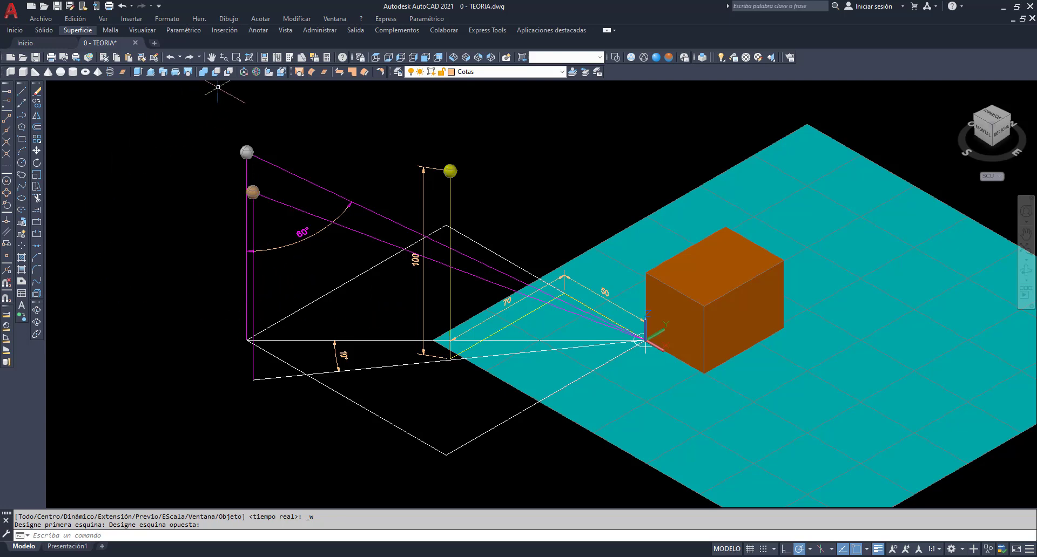
left_click(212, 57)
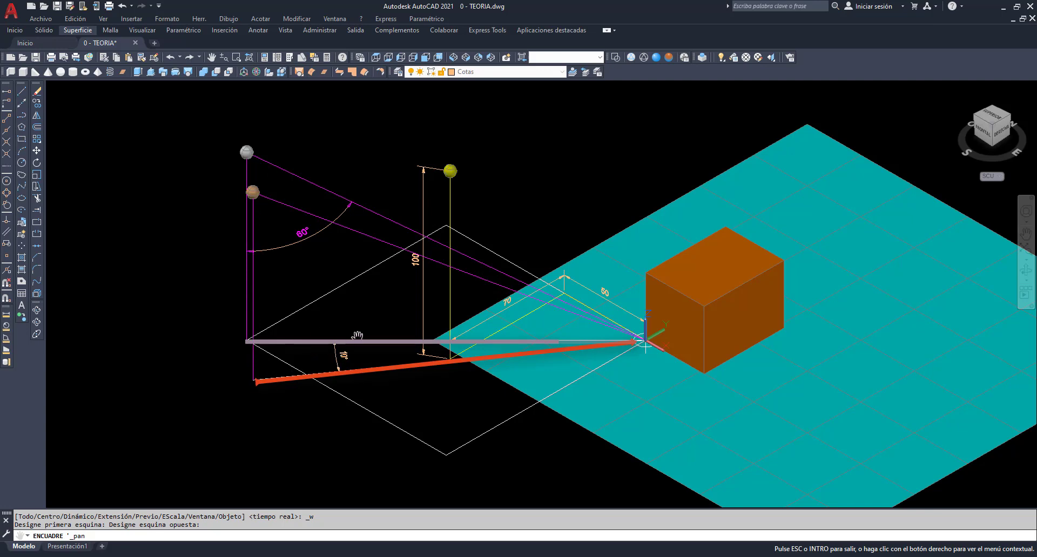
Orbit the scene to inspect it from another side, then back toward the earlier view.
left_click(37, 310)
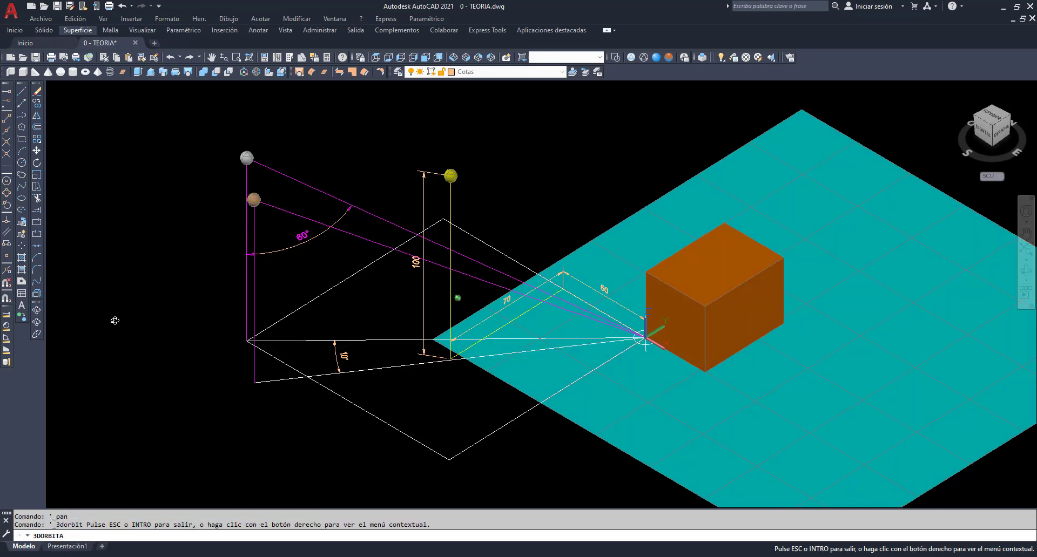
mouse_move(116, 319)
left_mouse_down()
mouse_move(120, 330)
mouse_move(175, 323)
left_mouse_up()
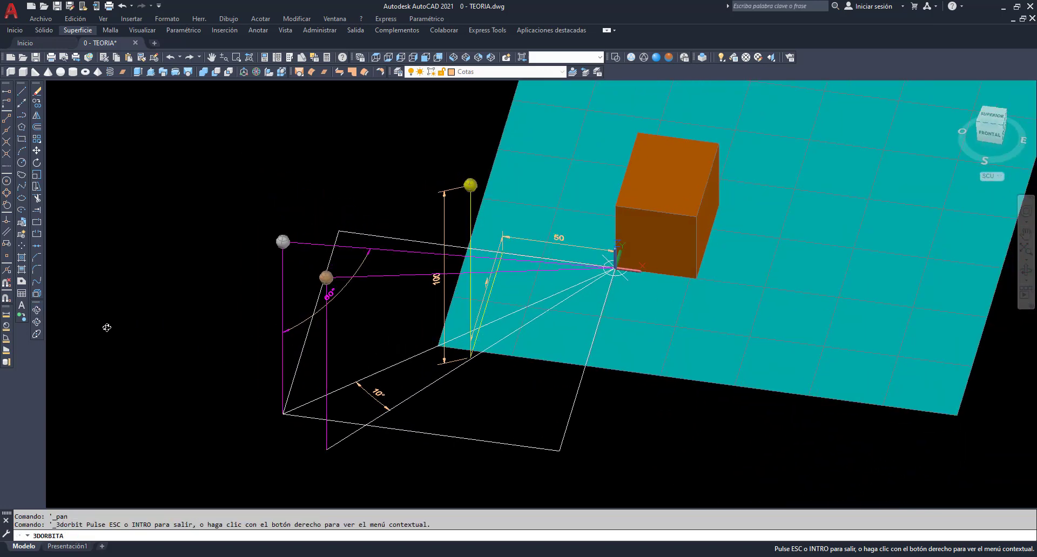
left_click(36, 310)
left_click_drag(437, 402, 372, 369)
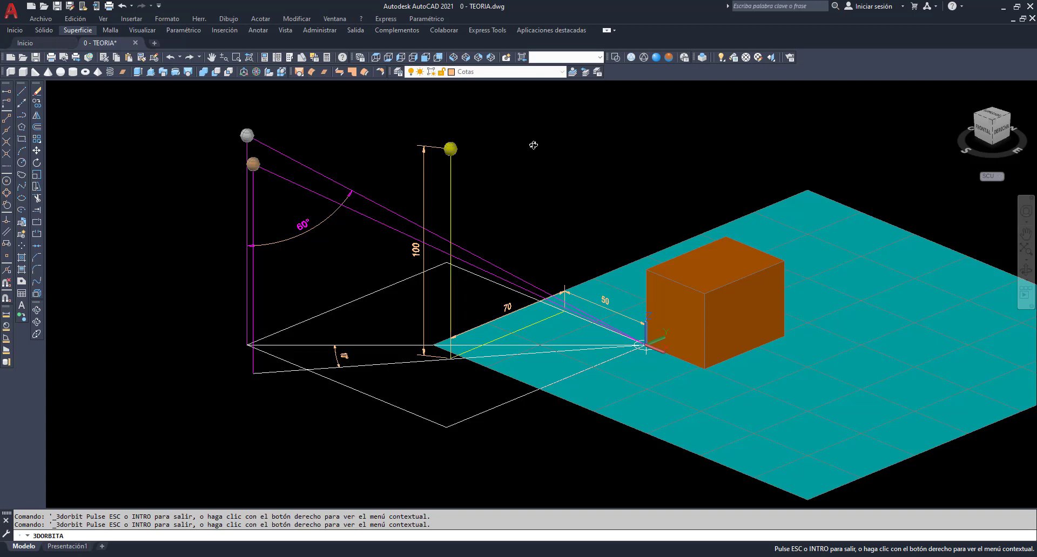
Exit orbit, shift the scene left to recentre it, and show the available light types.
right_click(534, 146)
left_click(558, 152)
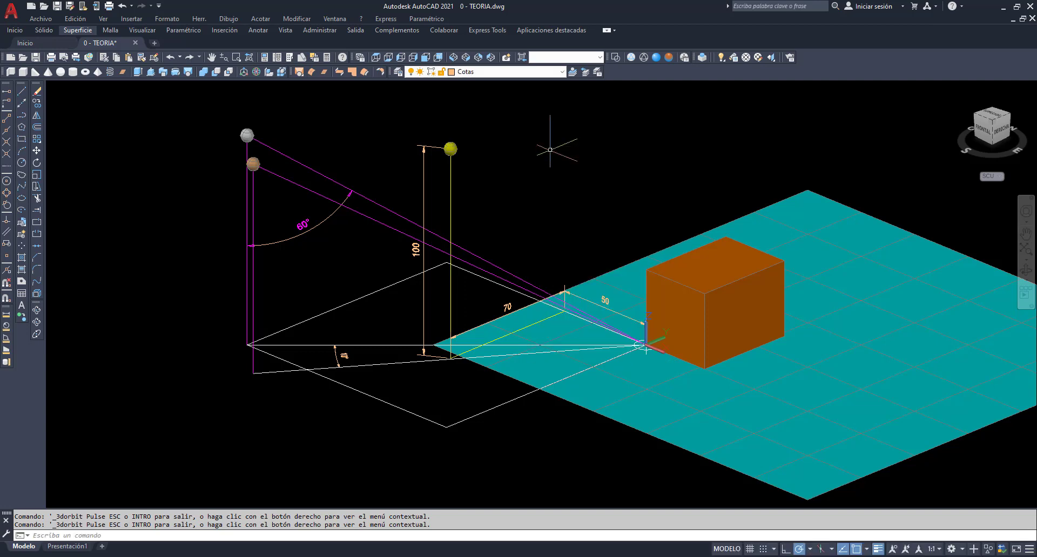
middle_click_drag(563, 155, 488, 165)
left_click(721, 58)
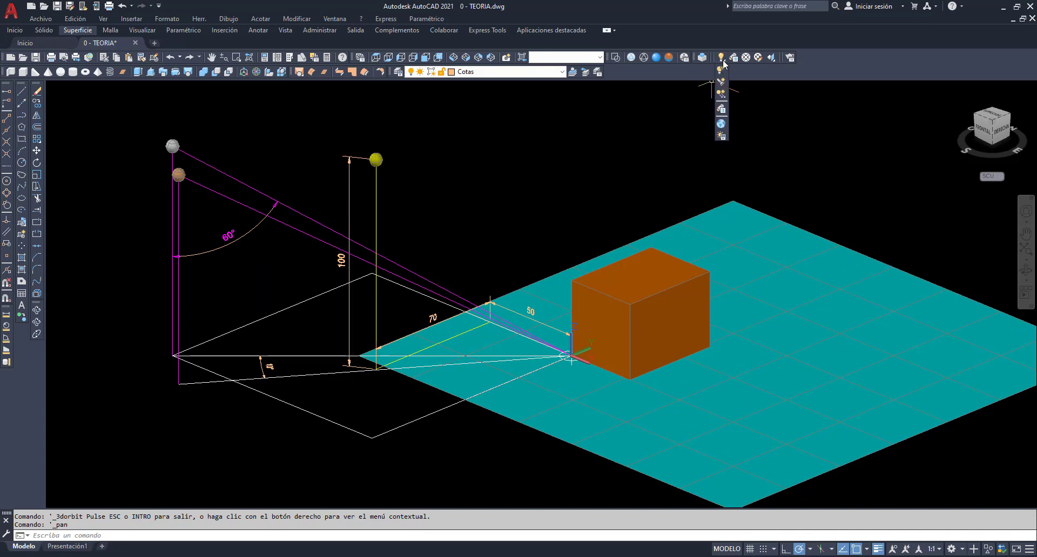
Add distant light 'luz distante 1' from the grey sphere to the box corner with sharp shadows.
left_click(722, 95)
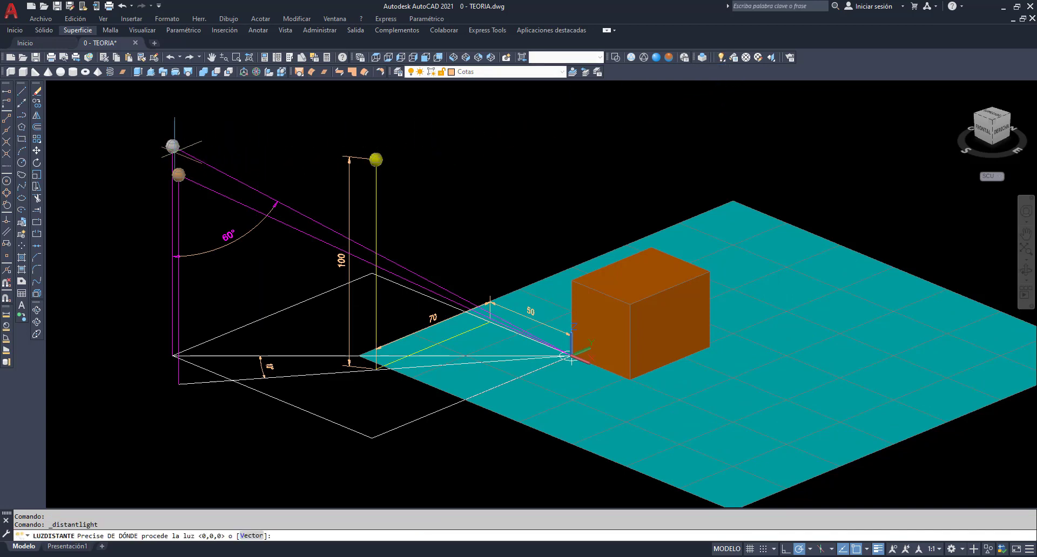
left_click(172, 146)
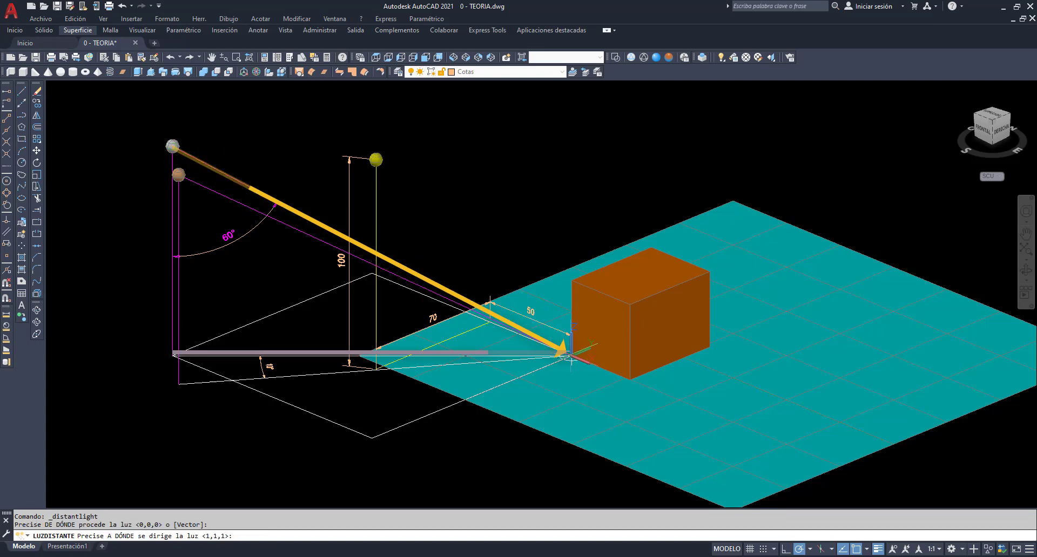
left_click(571, 356)
type("S")
key("Return")
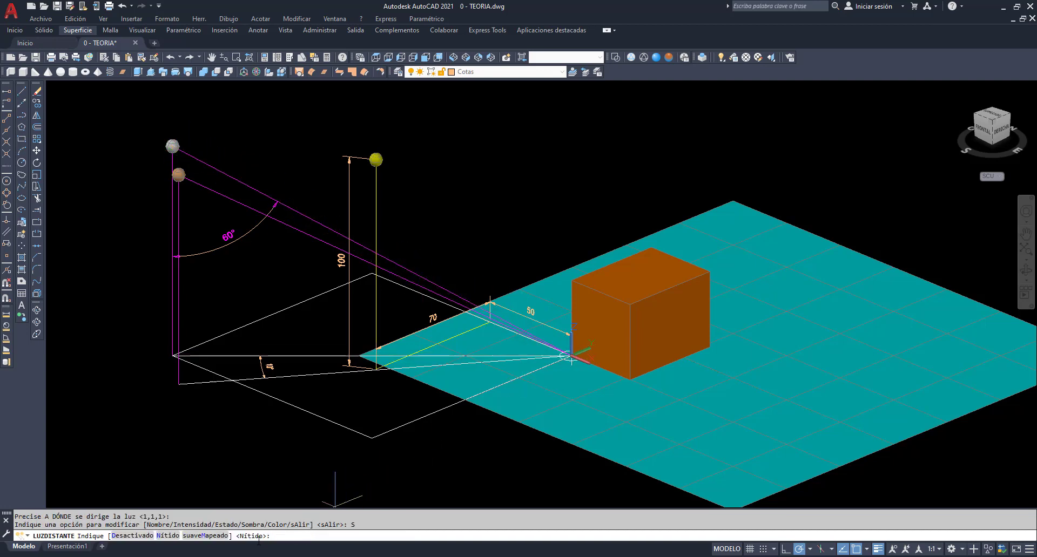
key("Return")
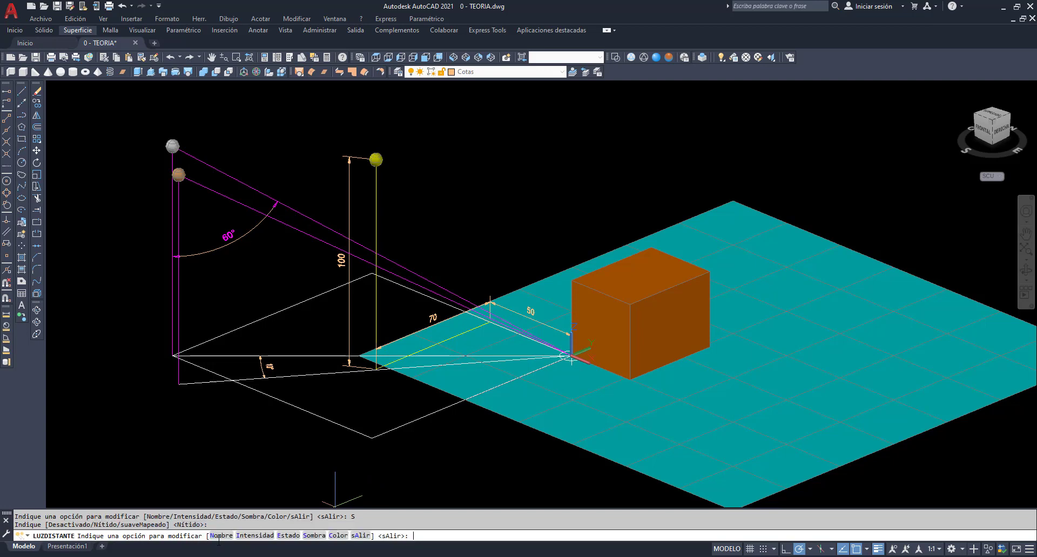
left_click(222, 535)
type("luz dista")
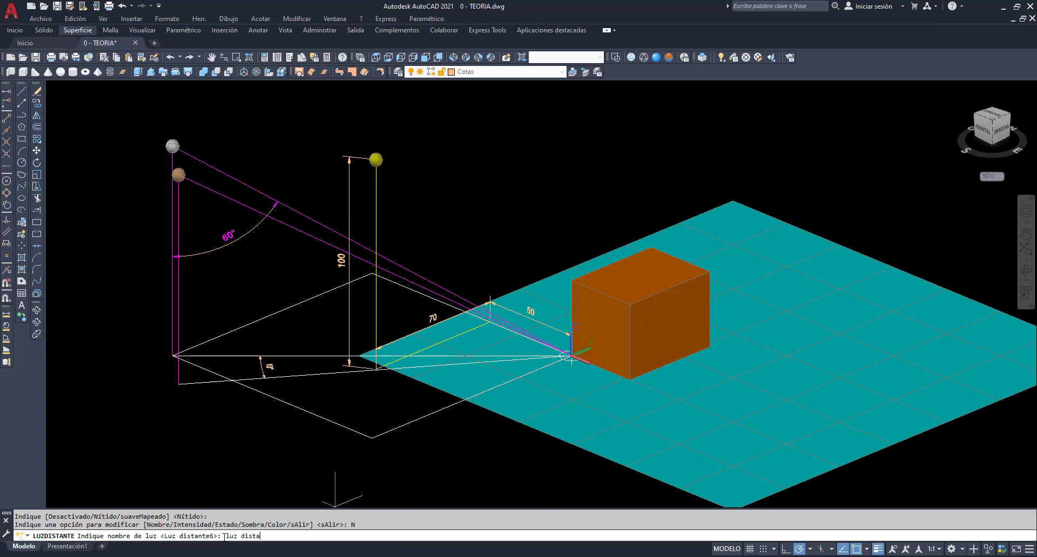
type("nte 1")
key("Return")
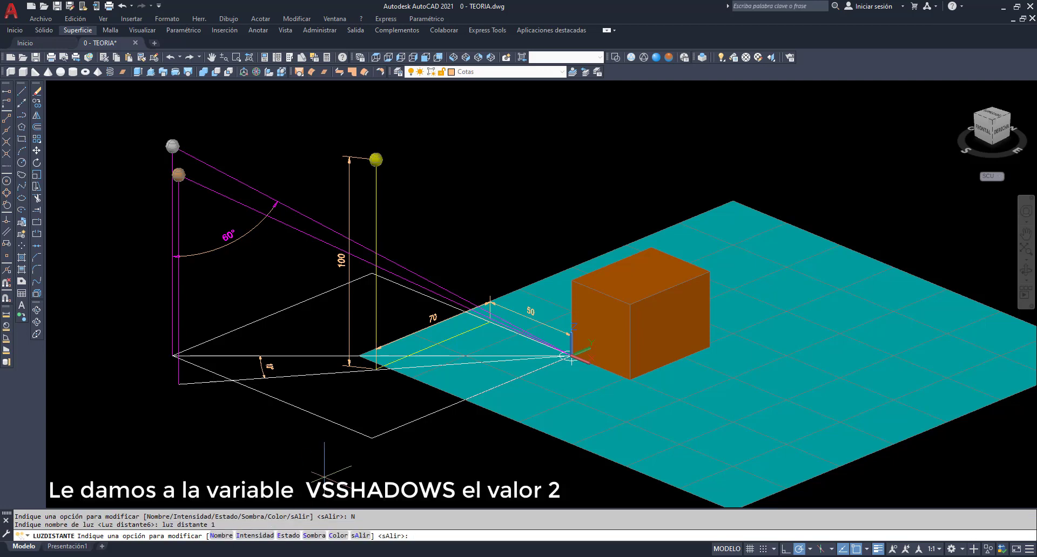
key("Return")
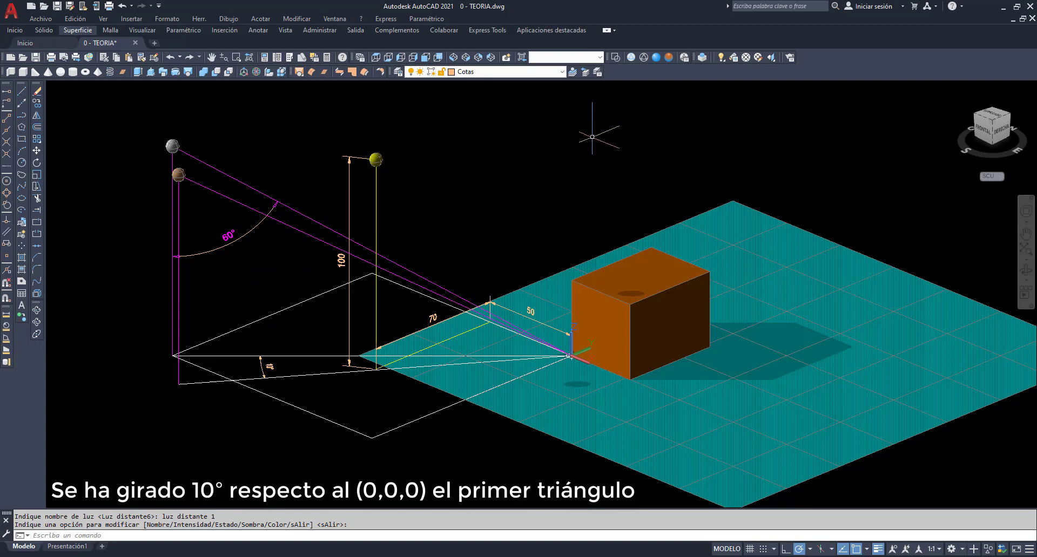
Add distant light 'luz distante 2' from the brown sphere to the box corner with sharp shadows.
left_click_drag(724, 60, 723, 92)
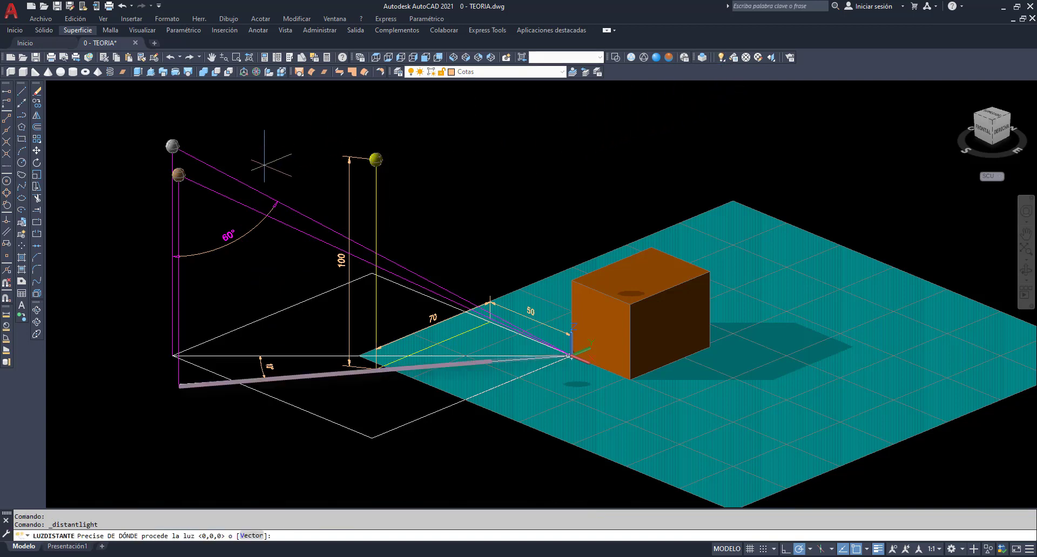
left_click(180, 176)
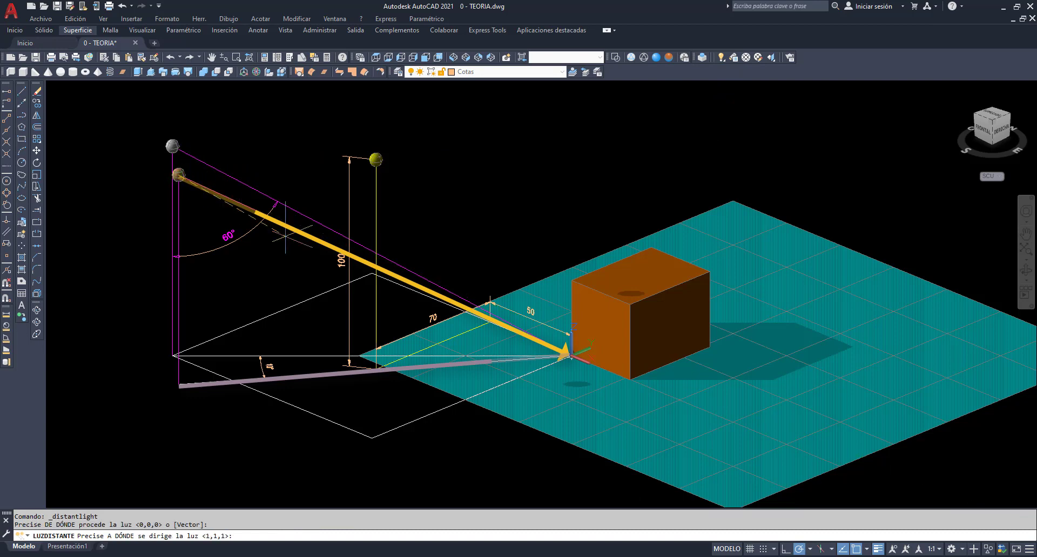
left_click(571, 356)
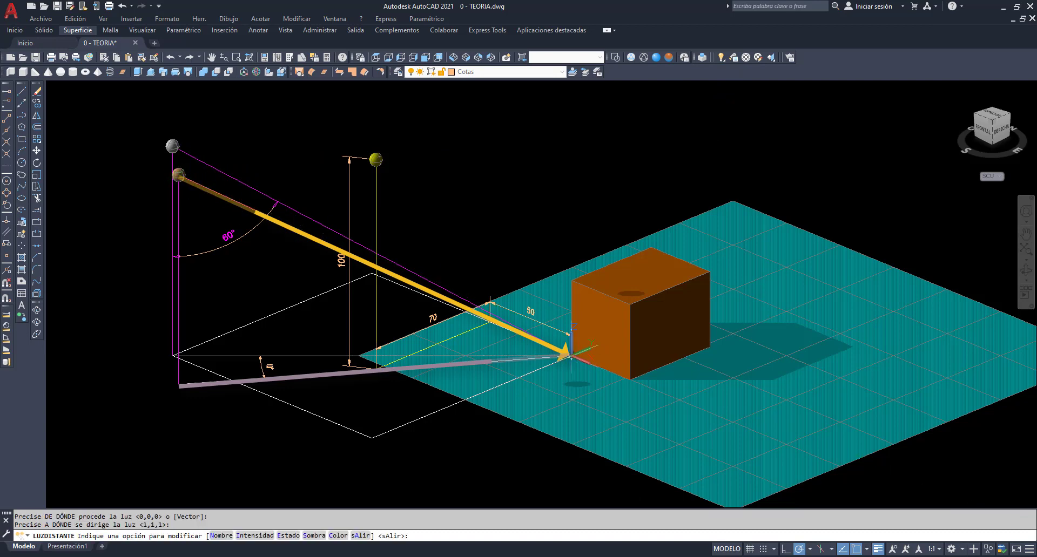
left_click(315, 535)
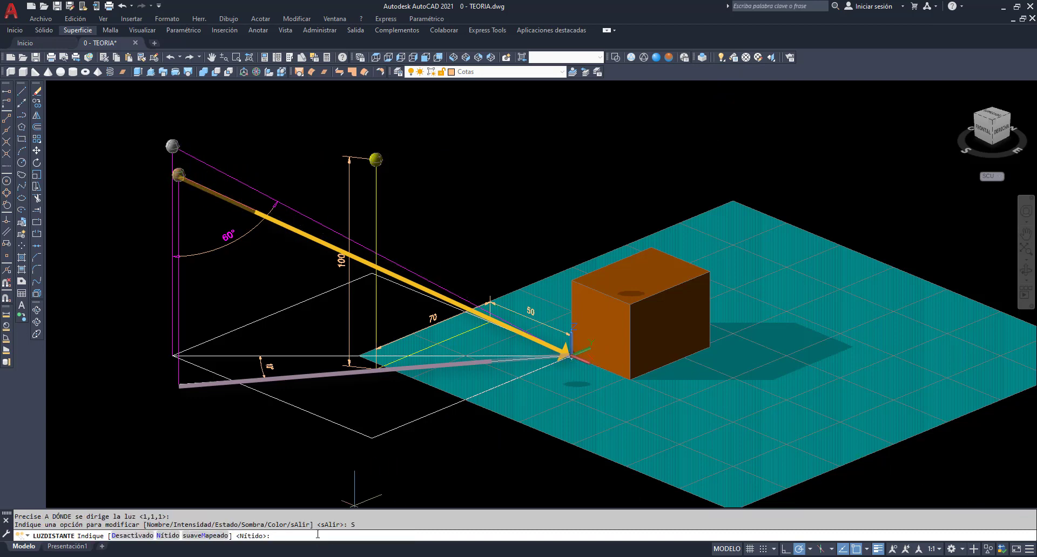
key("Return")
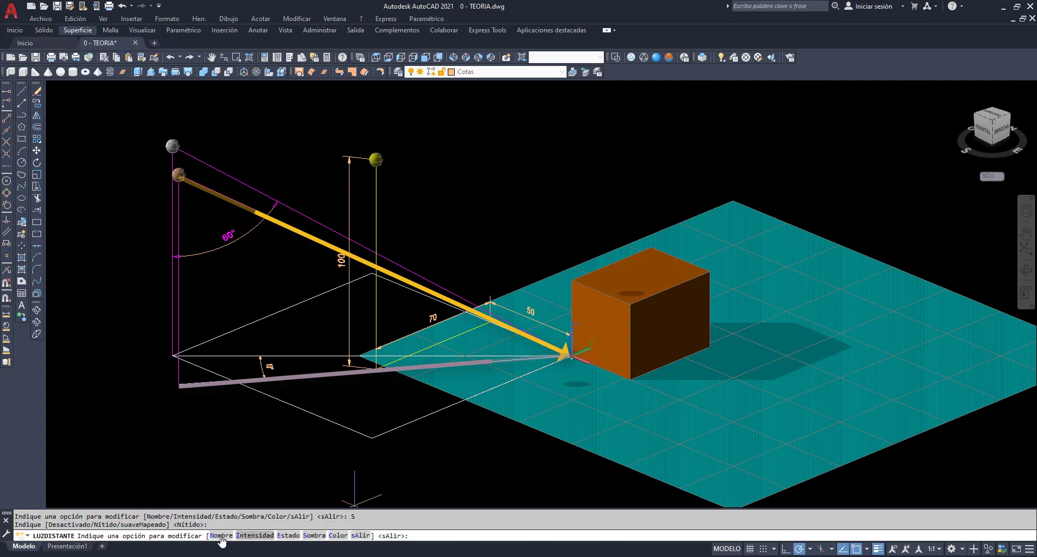
left_click(222, 536)
type("luz distante")
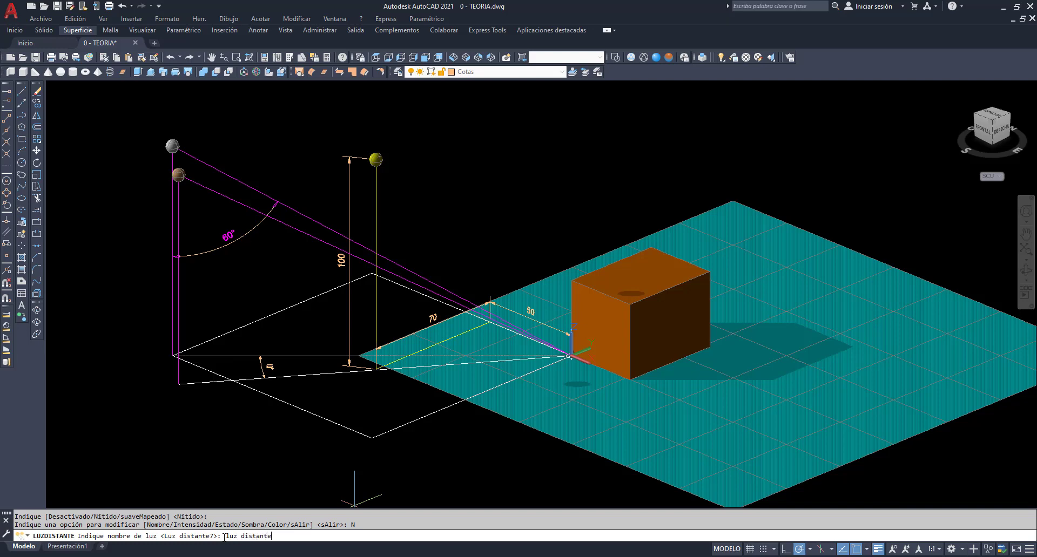
type("2")
key("Return")
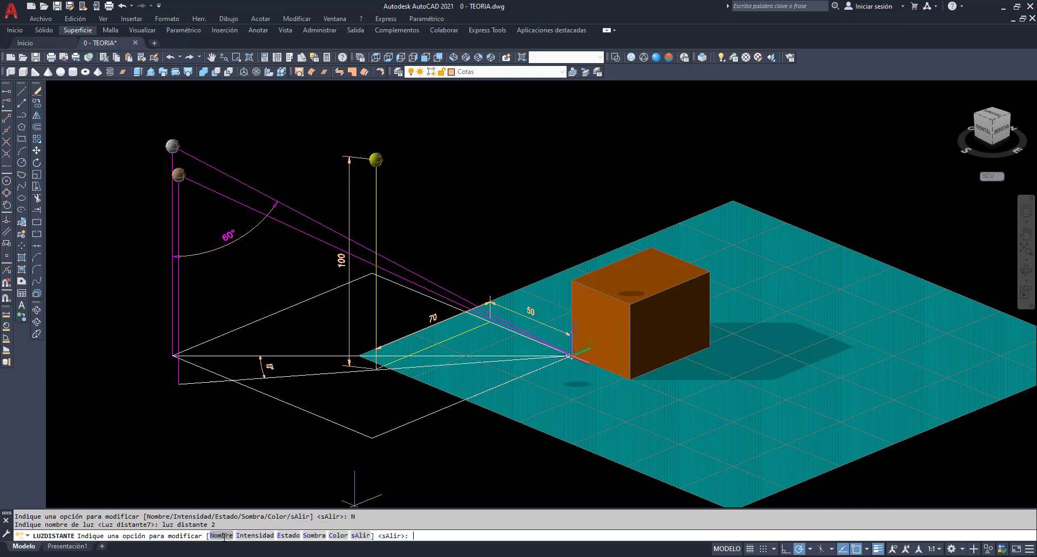
key("Return")
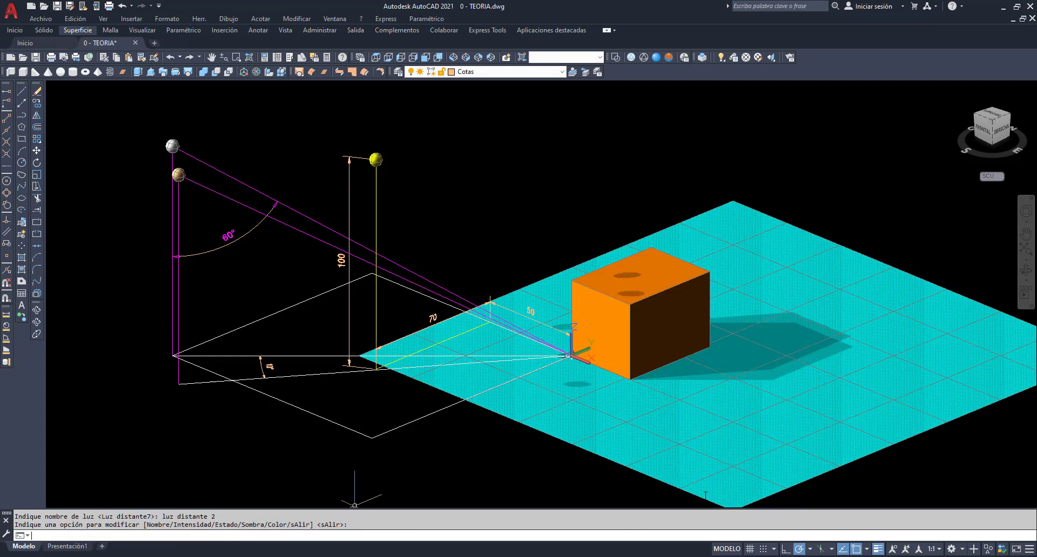
Set luz distante 1's Estado ACT/DES to Desactivado in Properties and close the palettes.
left_click(733, 58)
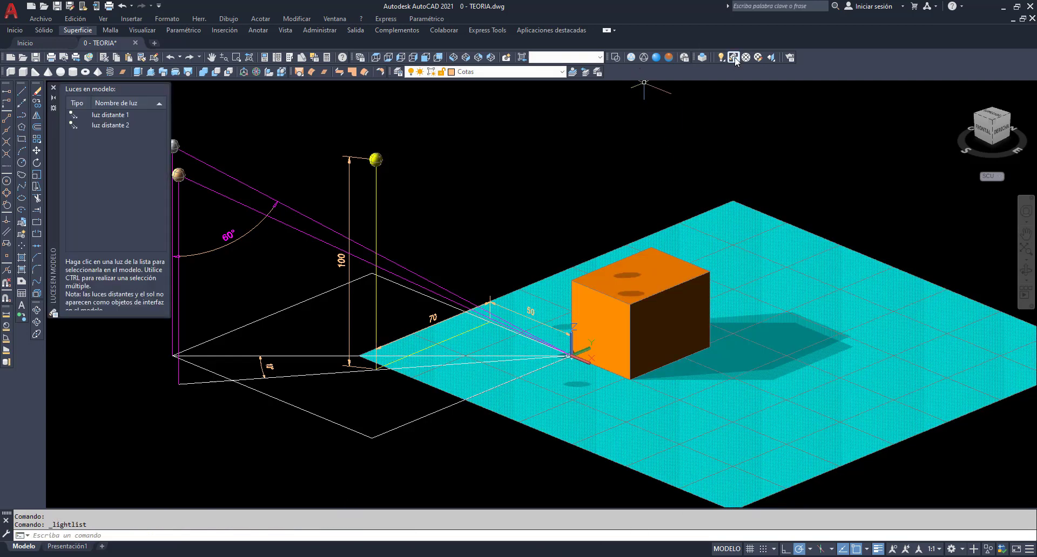
double_click(111, 115)
left_click(291, 184)
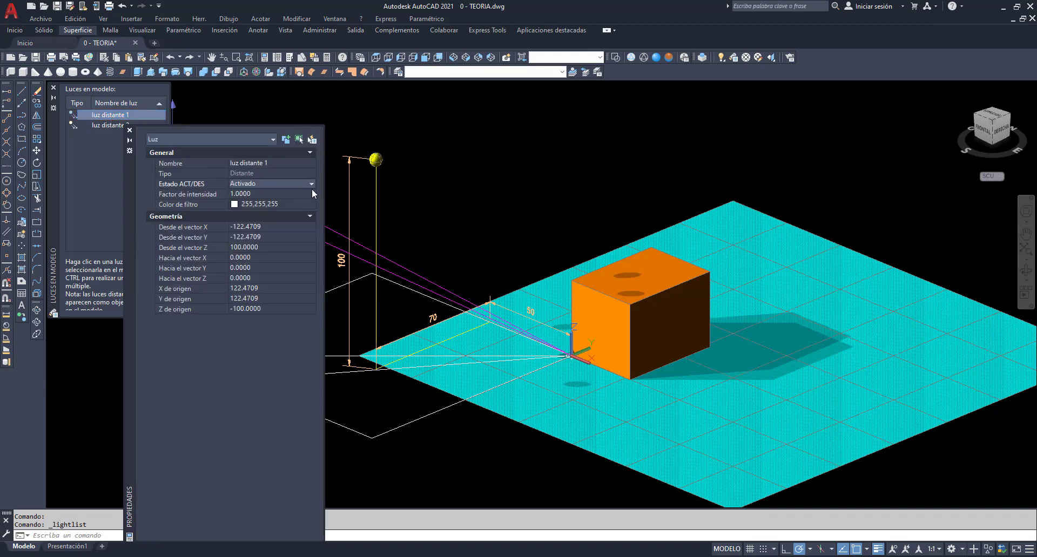
left_click(312, 184)
left_click(267, 203)
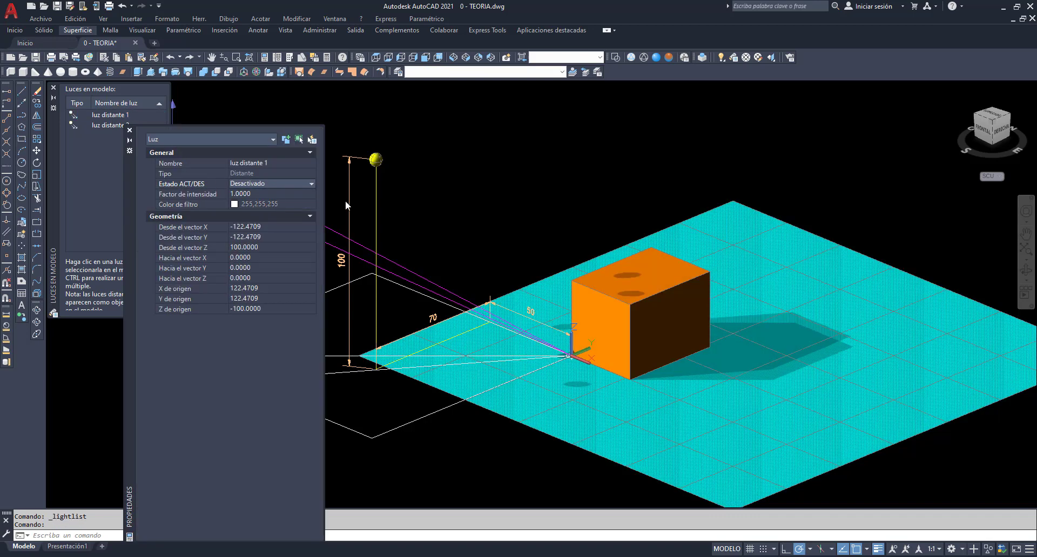
key("ctrl+1")
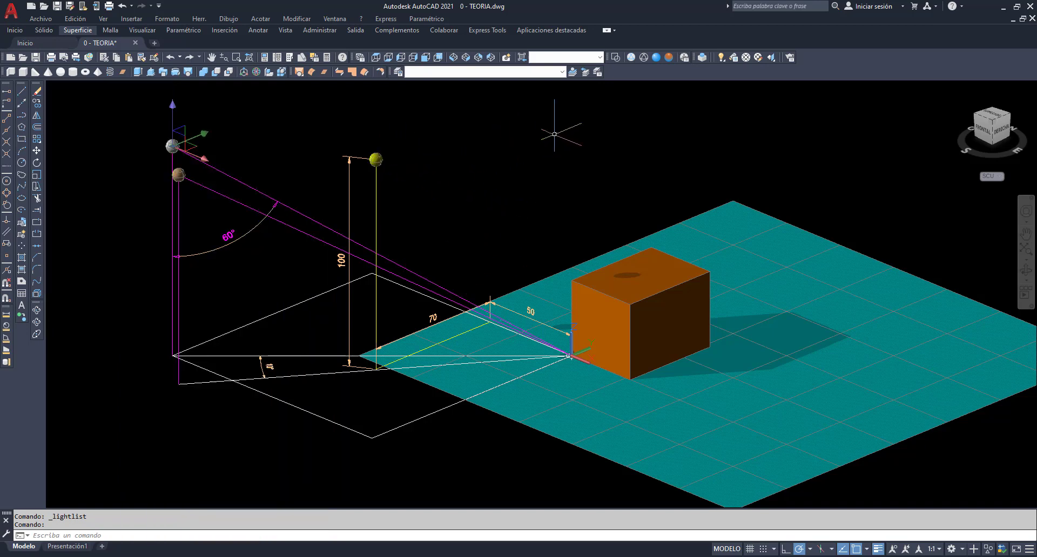
Add a spotlight from the top of the 100-unit height aimed at the box corner, with sharp shadows.
left_click_drag(725, 60, 723, 70)
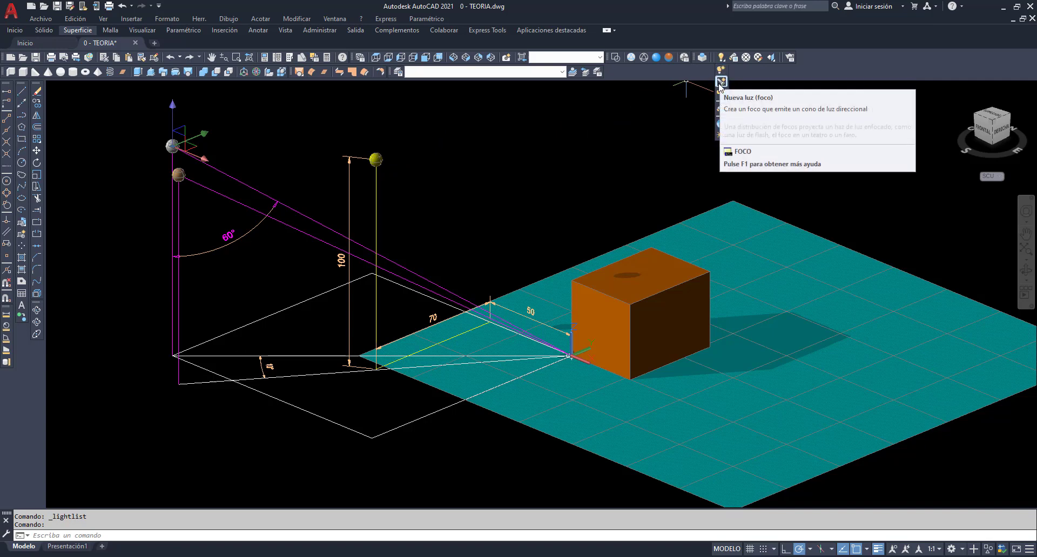
left_click(721, 82)
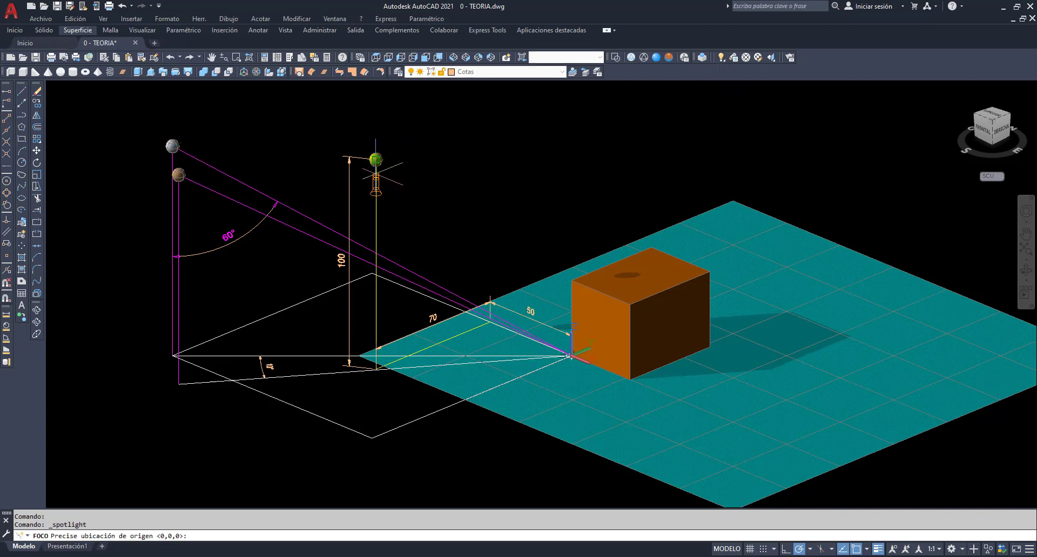
left_click(376, 159)
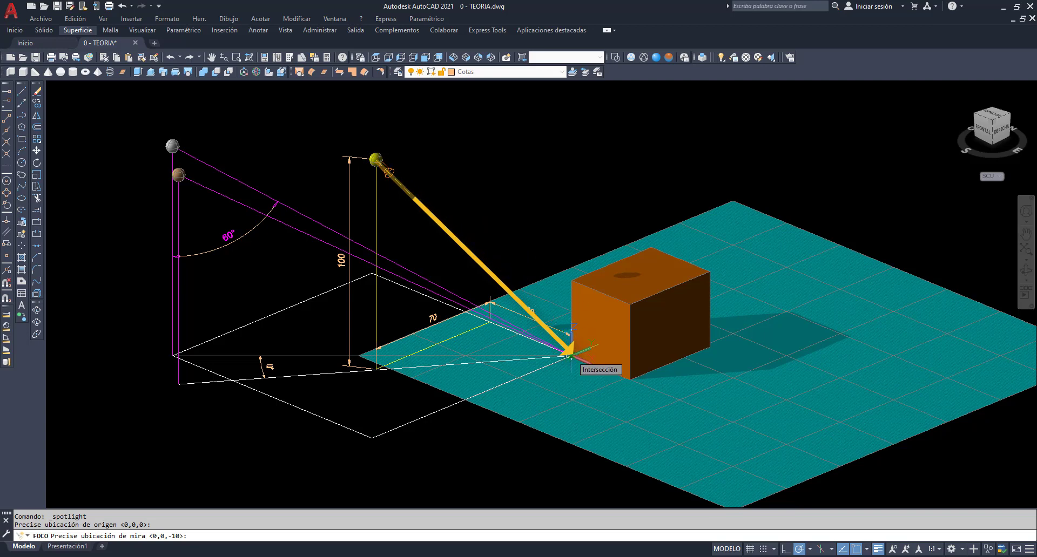
left_click(569, 356)
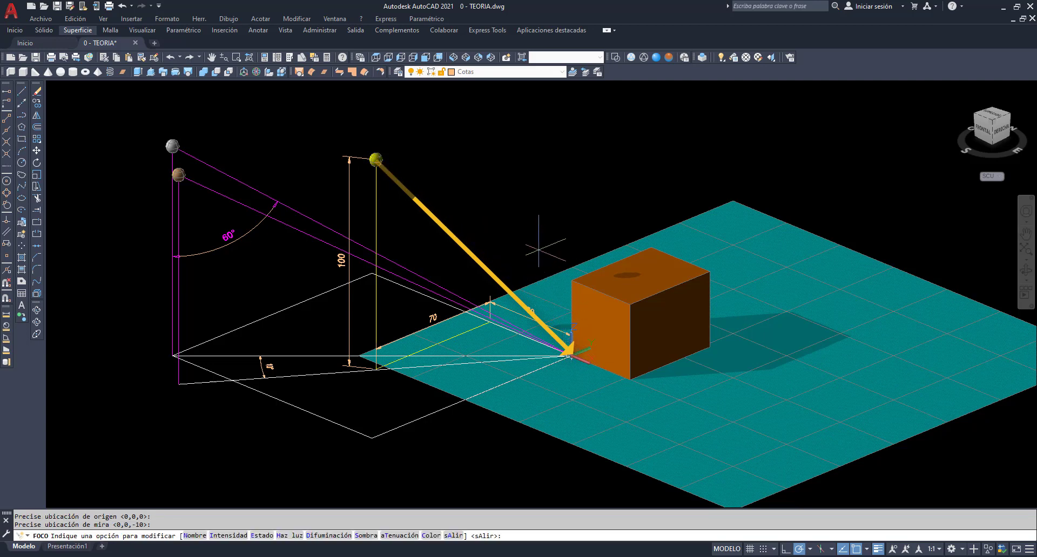
left_click(367, 535)
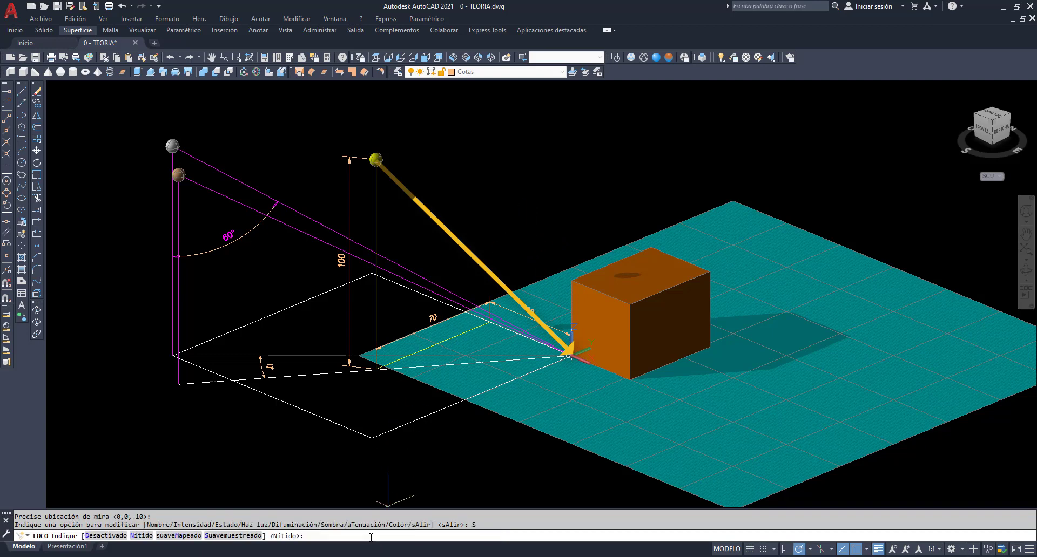
key("Return")
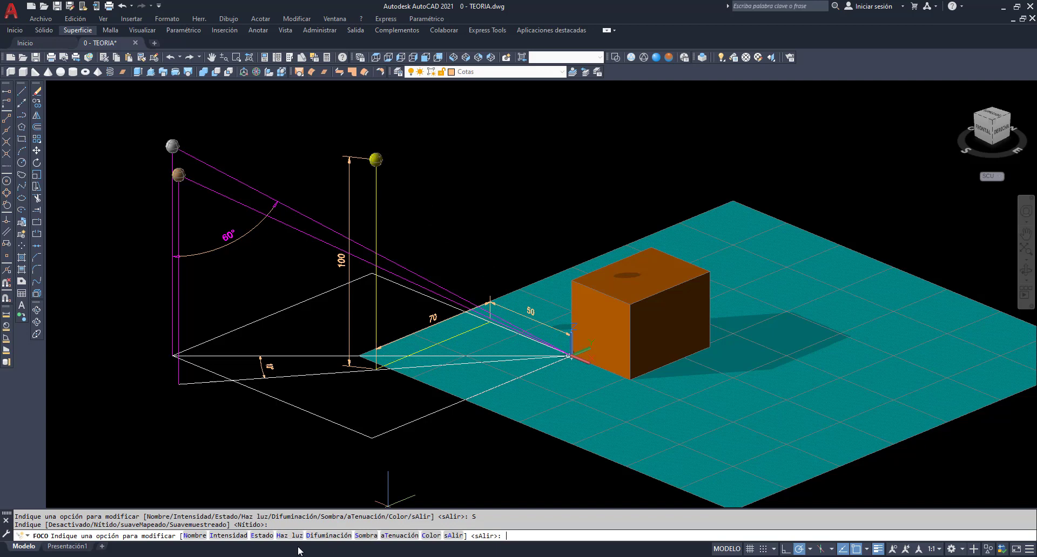
left_click(194, 535)
type("luz punt")
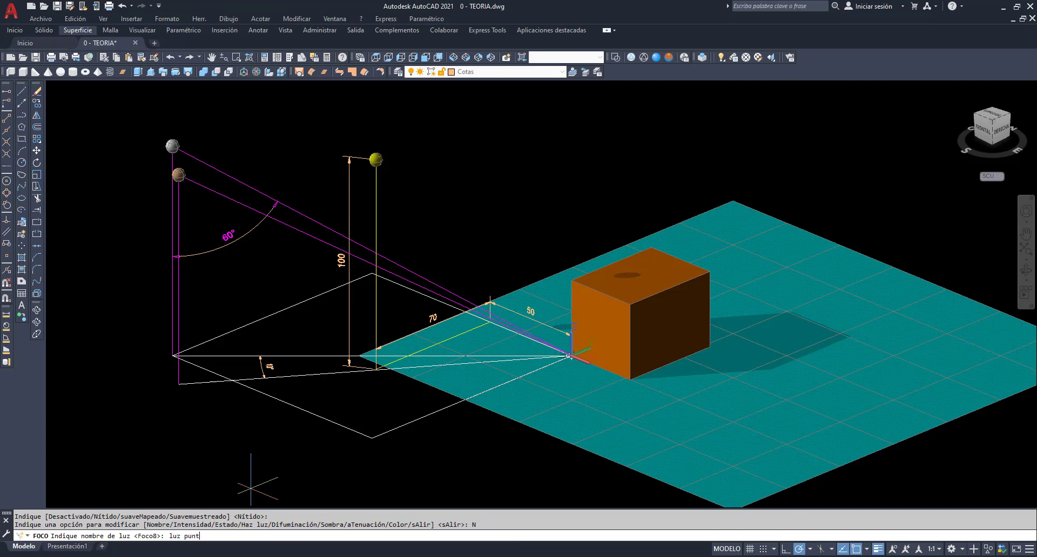
type("ual")
key("Escape")
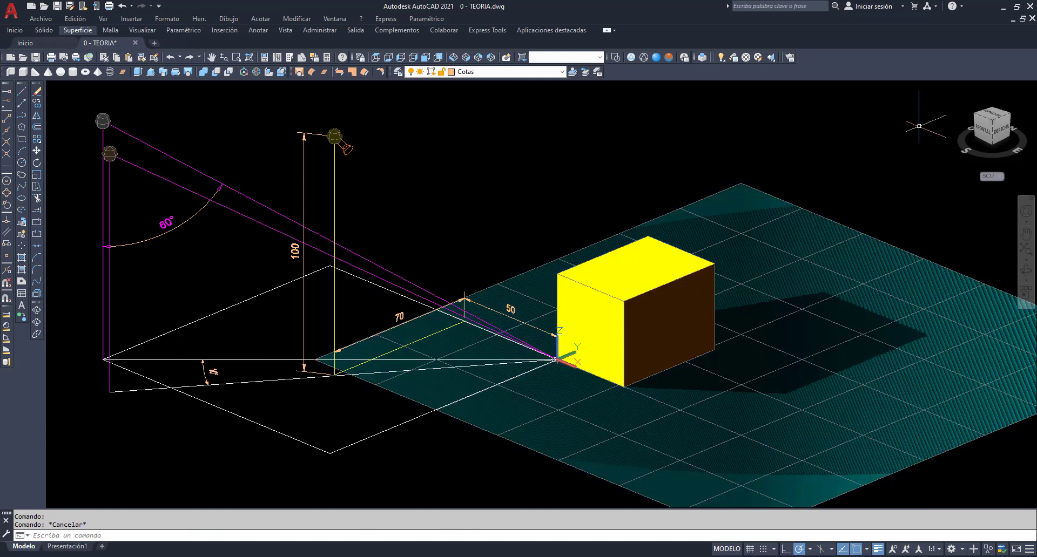
Pan the view to reframe the lit scene and quick-save the drawing.
left_click(1027, 234)
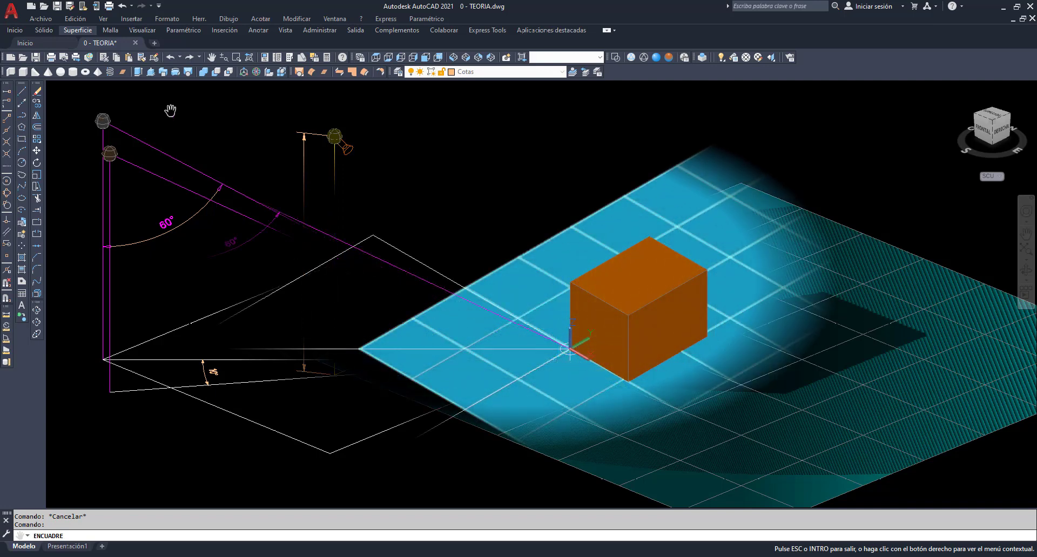
key("Escape")
key("ctrl+s")
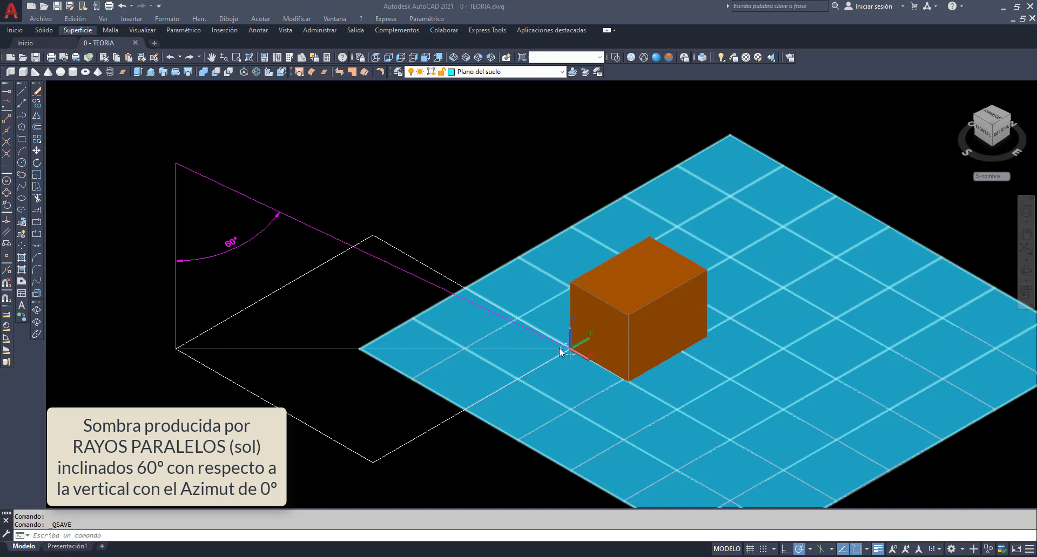
Orbit to a lower view of the box and 60° sun-angle triangle, then show the light types.
left_click(1026, 271)
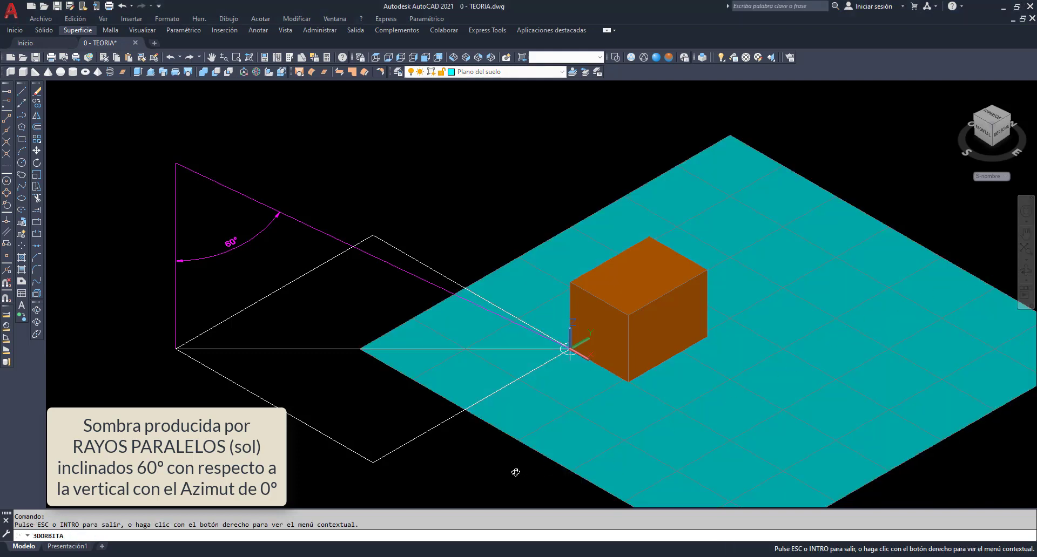
mouse_move(516, 473)
left_mouse_down()
mouse_move(497, 465)
mouse_move(498, 433)
mouse_move(558, 451)
mouse_move(480, 447)
left_mouse_up()
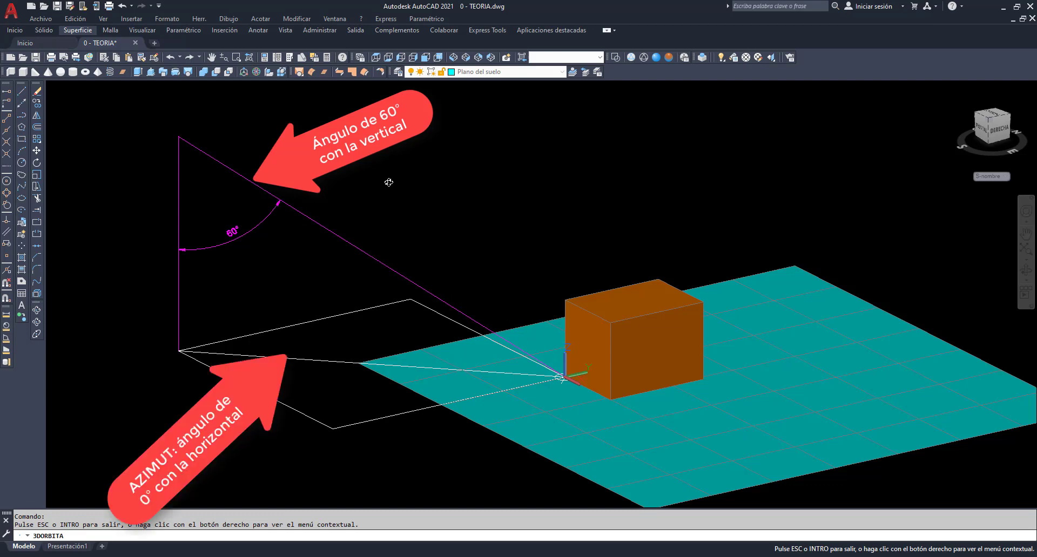
key("Escape")
left_click_drag(725, 59, 724, 94)
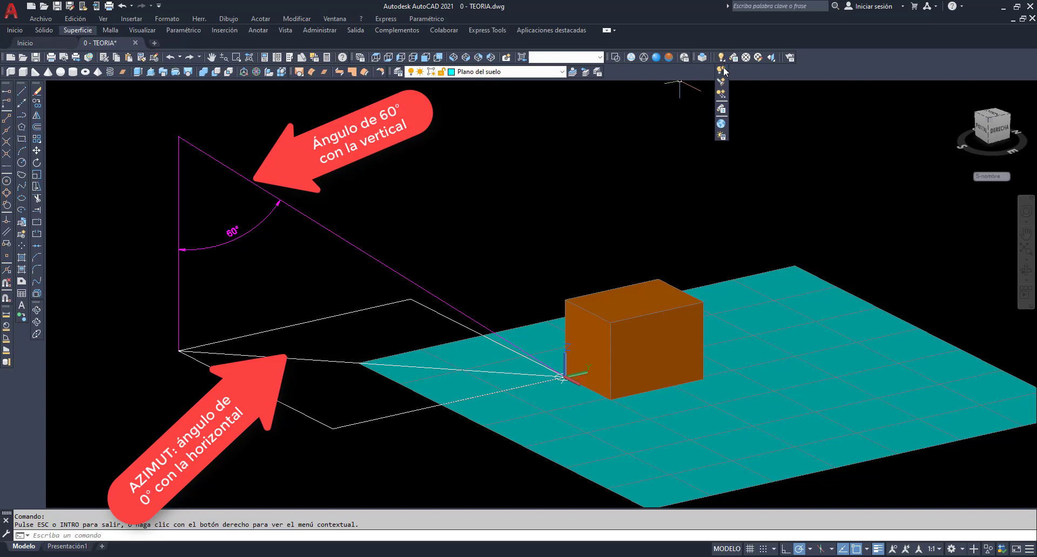
Add distant light 'Rayos paralelos 60º Azimut 0º' from the 60° line's top endpoint to the origin.
left_click(724, 95)
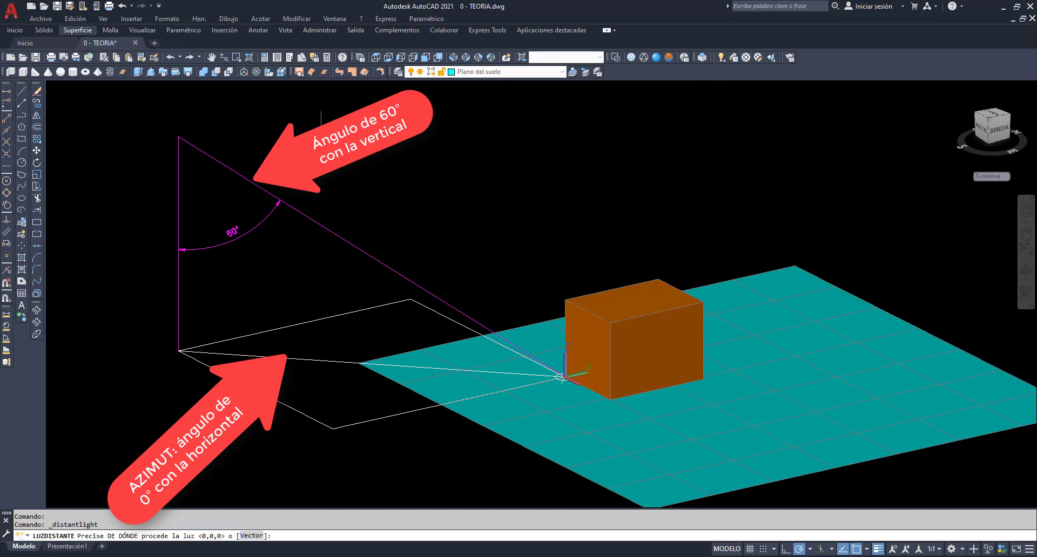
left_click(178, 136)
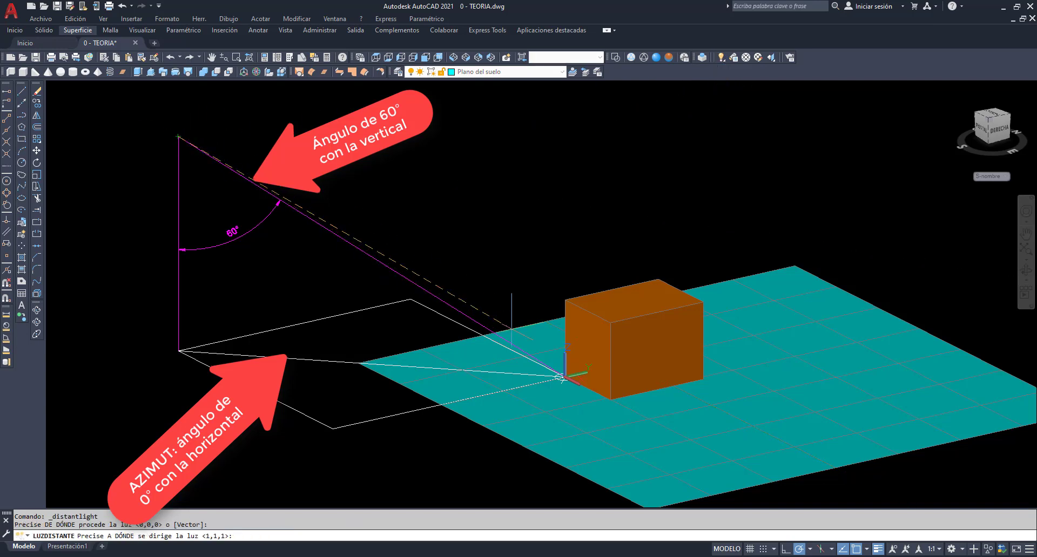
left_click(563, 377)
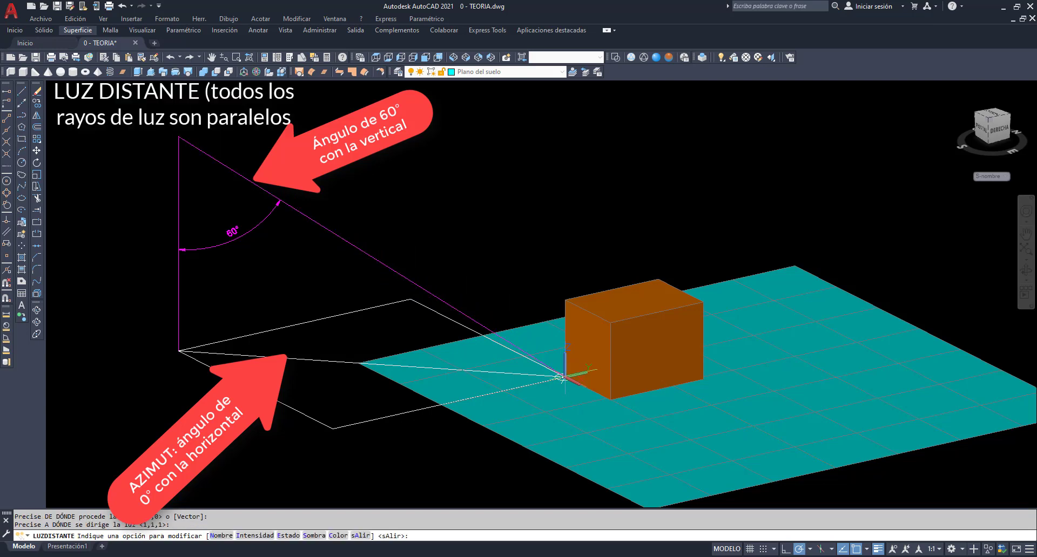
left_click(306, 536)
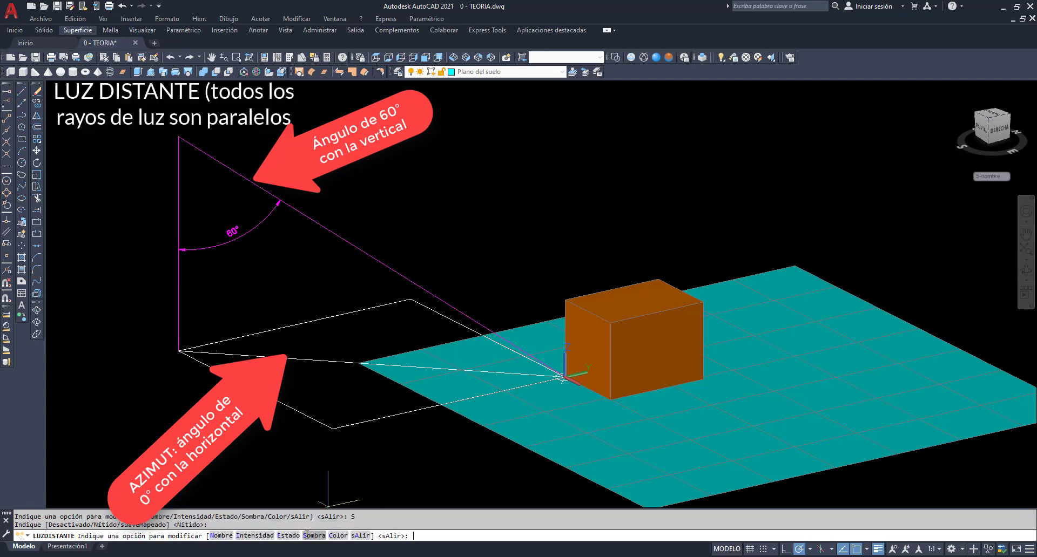
left_click(227, 536)
type("Rayos paralelos 60º Azi")
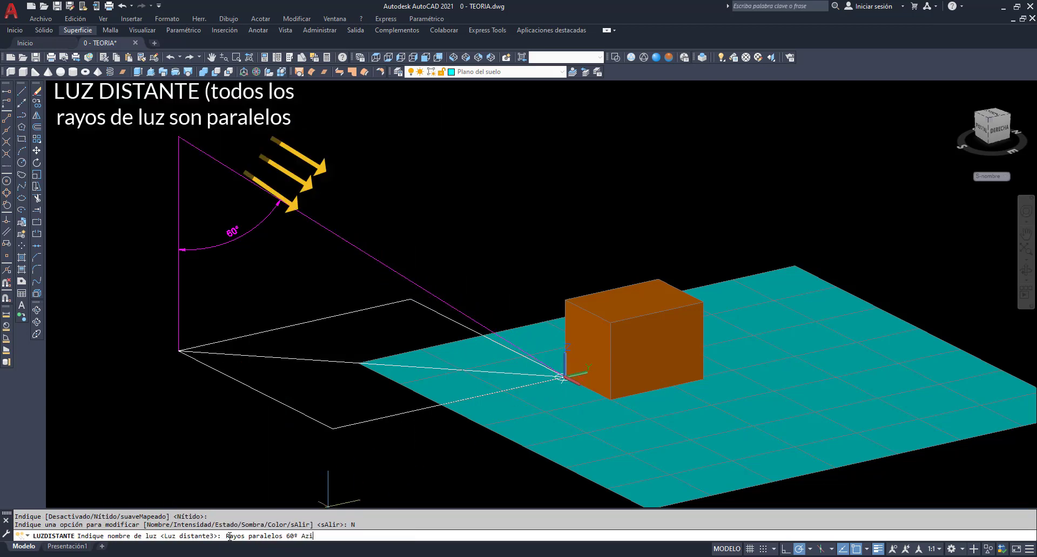
type("mut 0º")
key("Return")
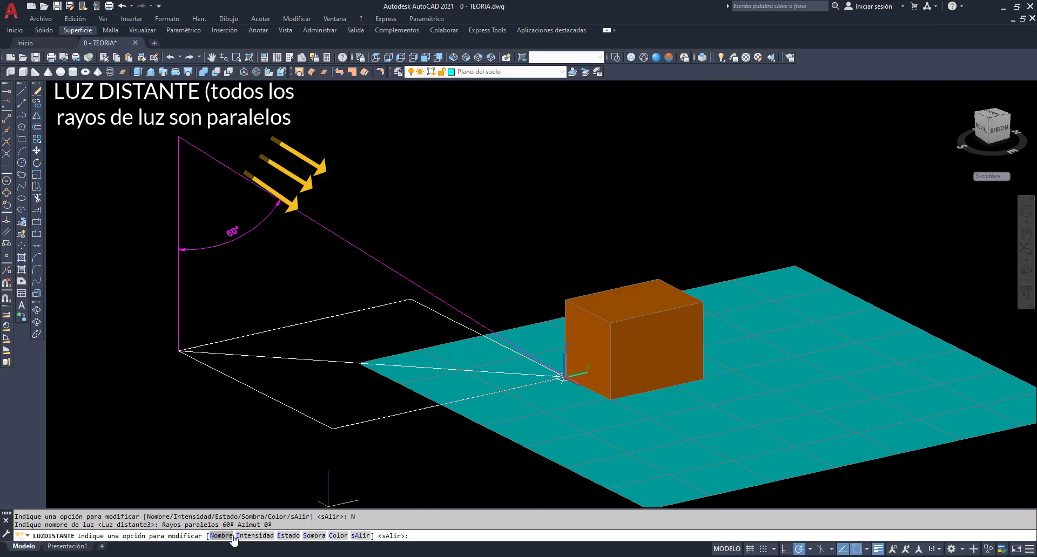
key("Return")
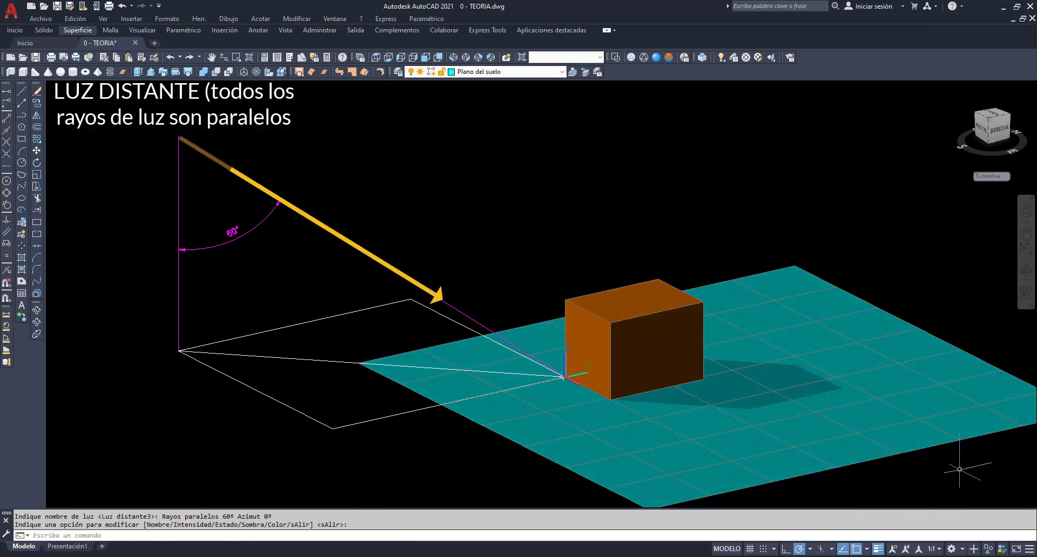
Orbit the scene to view the box's shadow from low, from behind, then up close.
left_click(1026, 233)
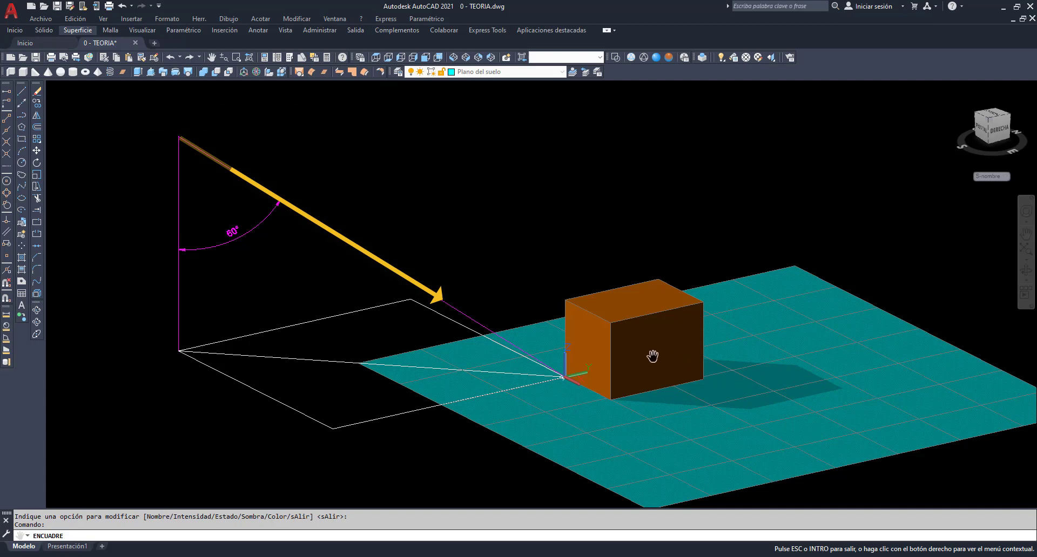
left_click(1026, 270)
left_click_drag(725, 363, 572, 342)
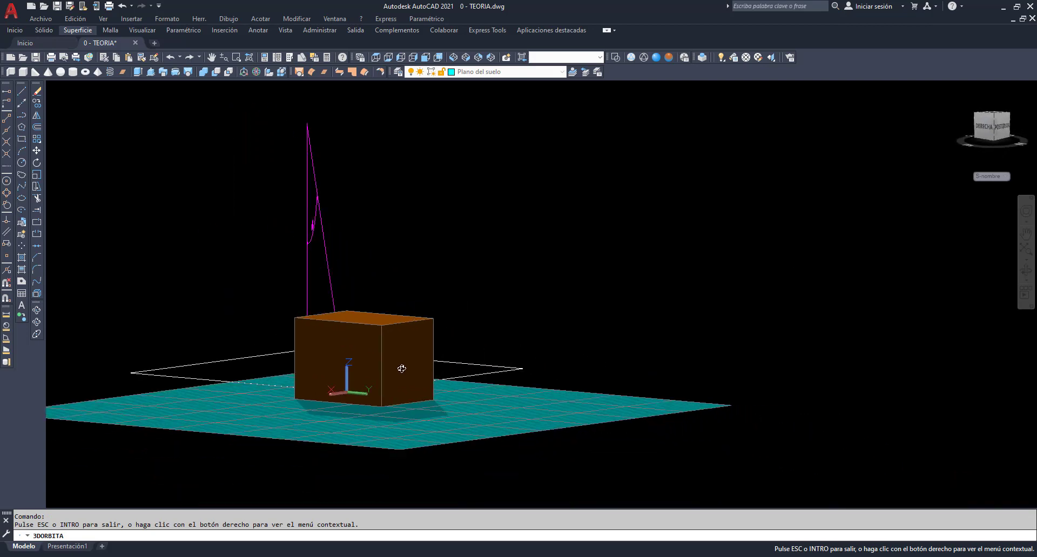
mouse_move(402, 369)
left_mouse_down()
mouse_move(570, 370)
mouse_move(470, 378)
left_mouse_up()
mouse_move(380, 338)
left_mouse_down()
mouse_move(470, 359)
mouse_move(685, 352)
left_mouse_up()
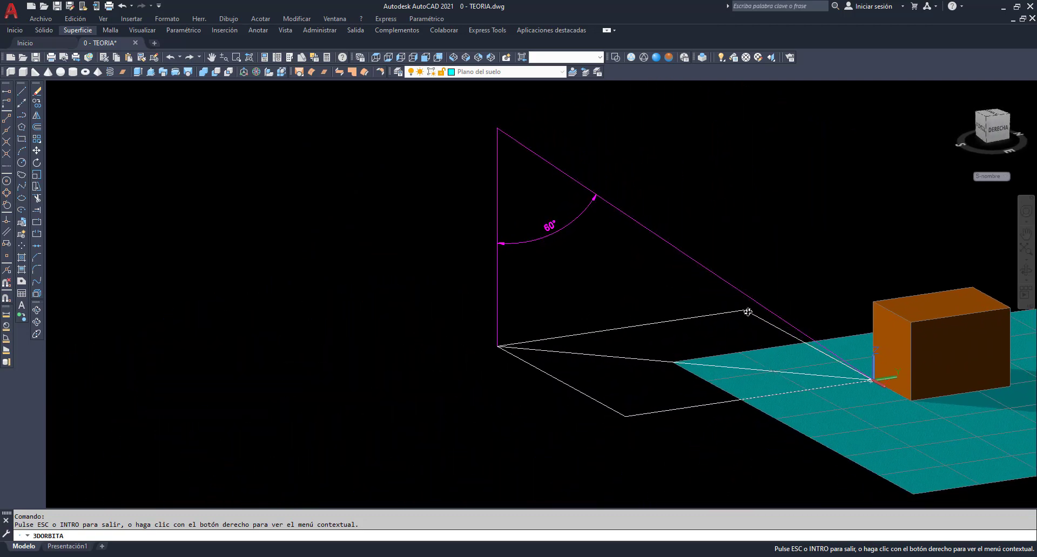
Copy the magenta sun-direction line onto the box's front and right top corners.
left_click(1028, 254)
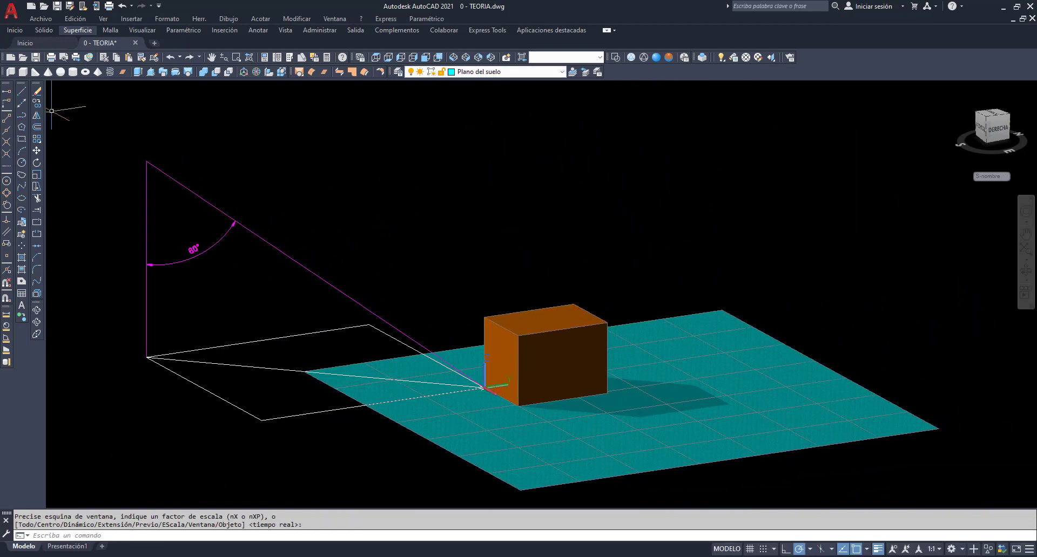
left_click(36, 103)
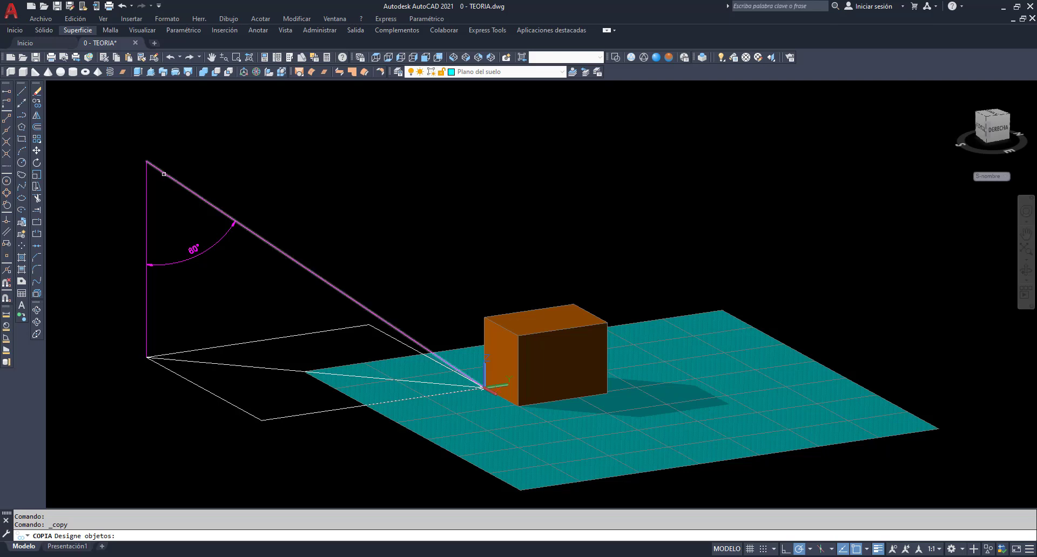
left_click(157, 168)
key("Return")
left_click(147, 160)
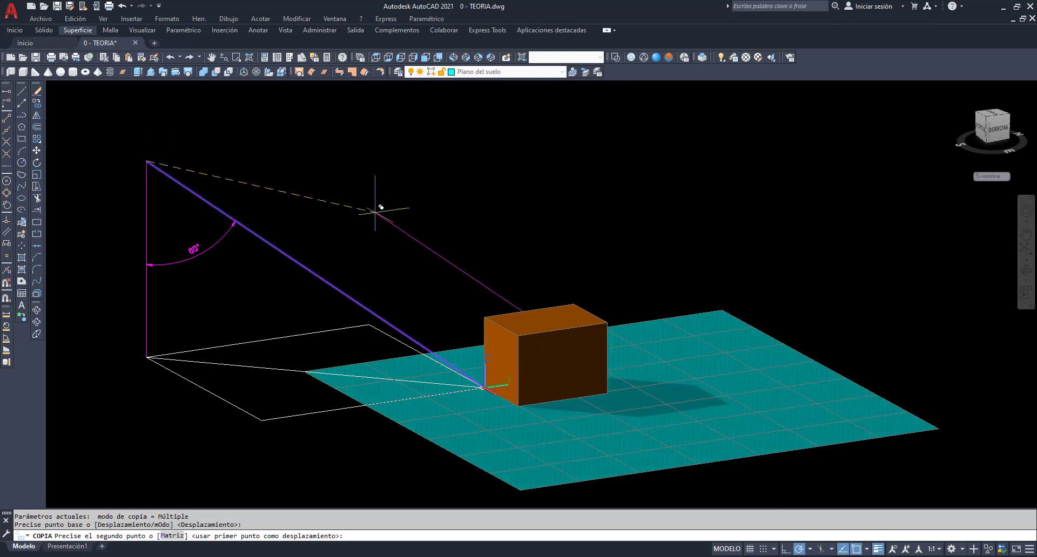
left_click(518, 336)
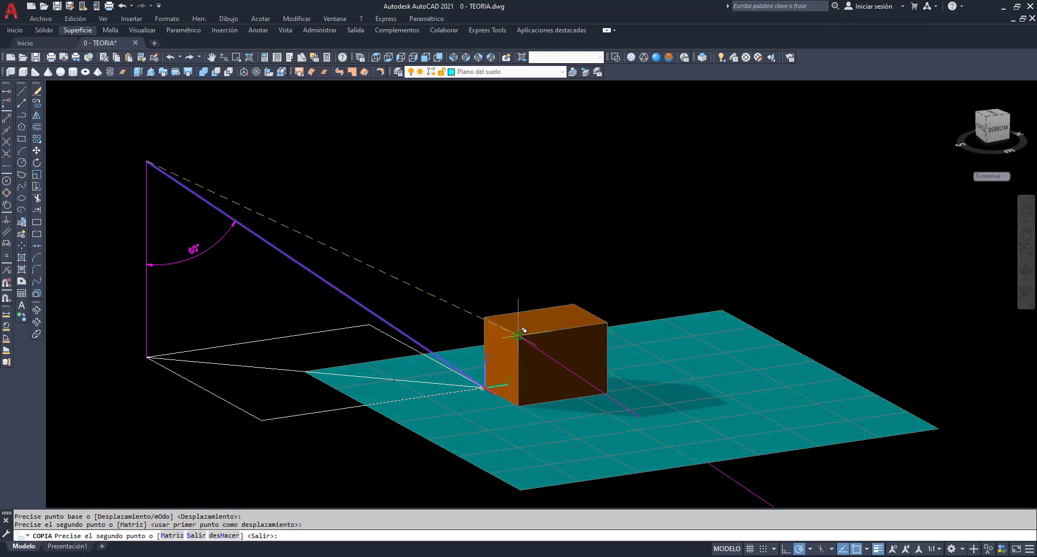
left_click(607, 323)
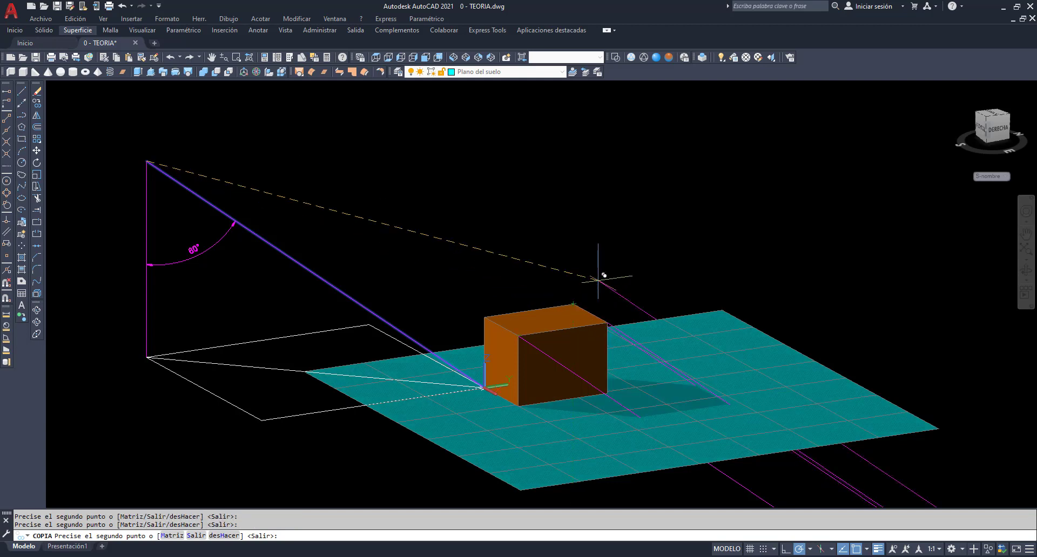
key("Return")
Copy the white ray line from its endpoint onto the box corner.
middle_click_drag(486, 254, 494, 252, "shift")
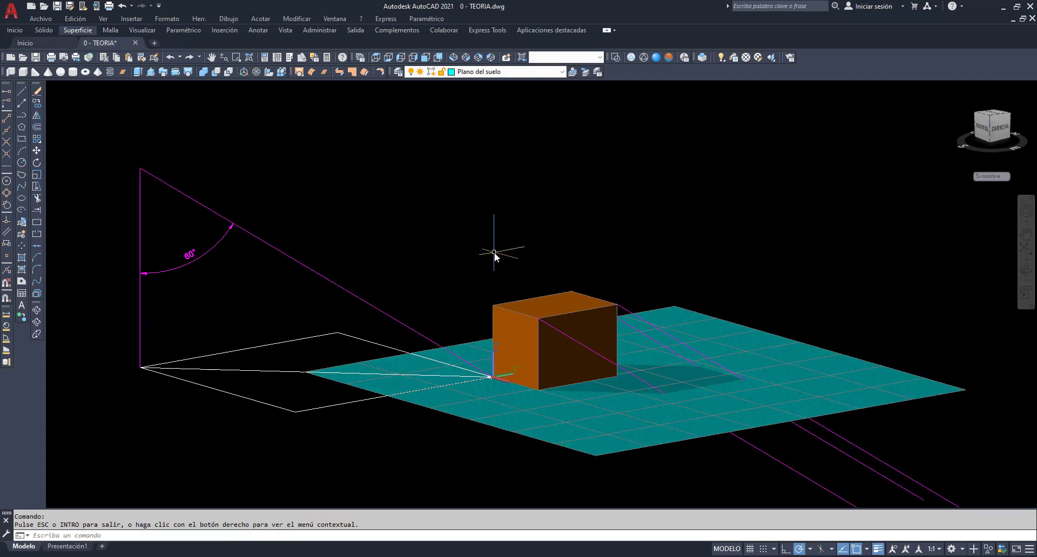
left_click(36, 104)
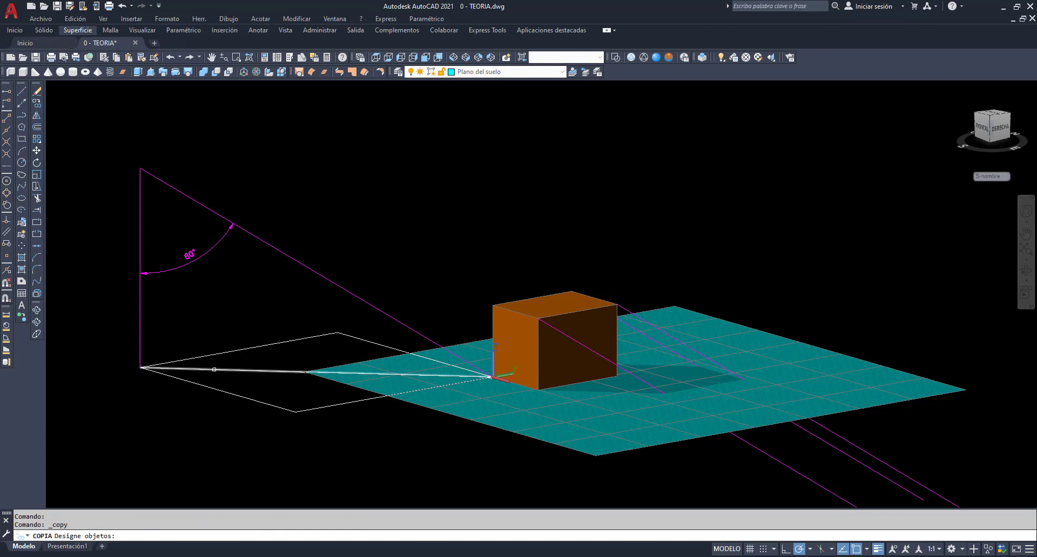
left_click(214, 369)
key("Return")
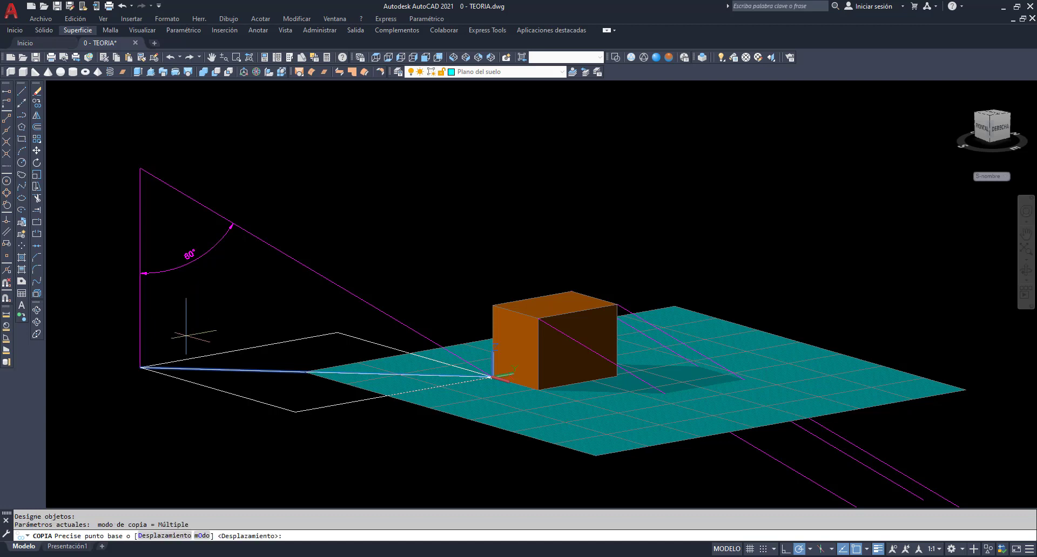
left_click(140, 368)
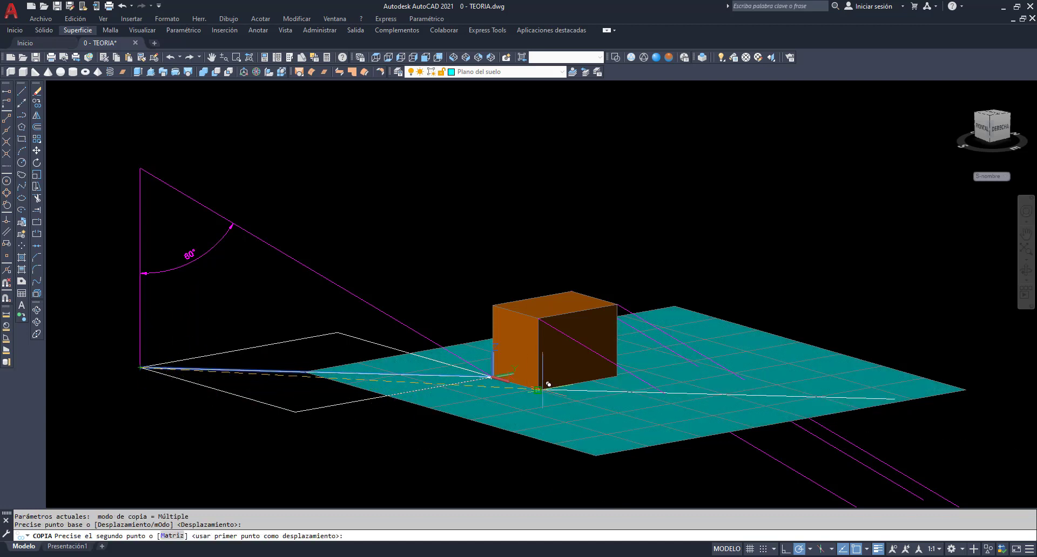
left_click(548, 384)
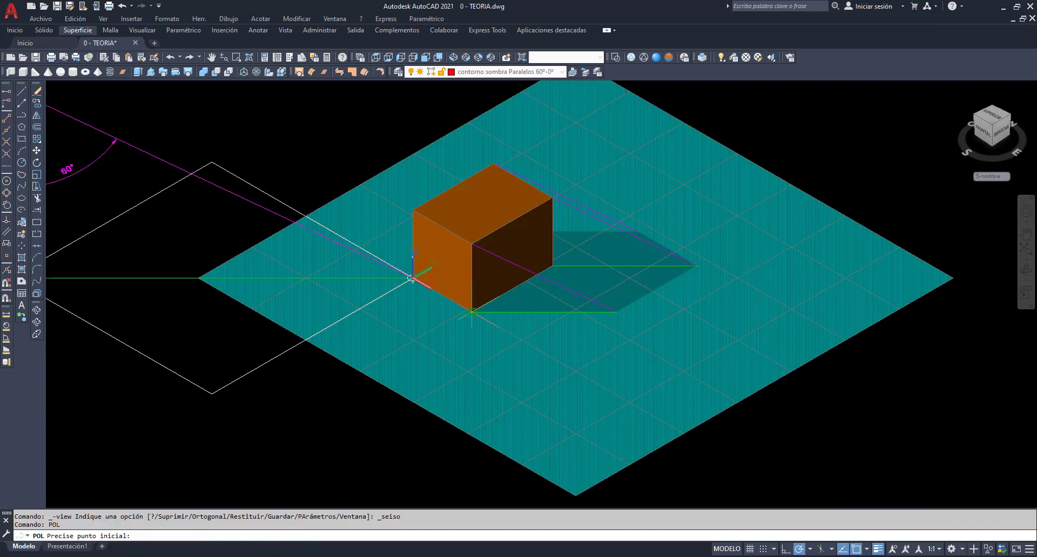
Draw a five-corner polyline outlining the box's cast shadow on the cyan plane.
left_click(472, 312)
left_click(616, 312)
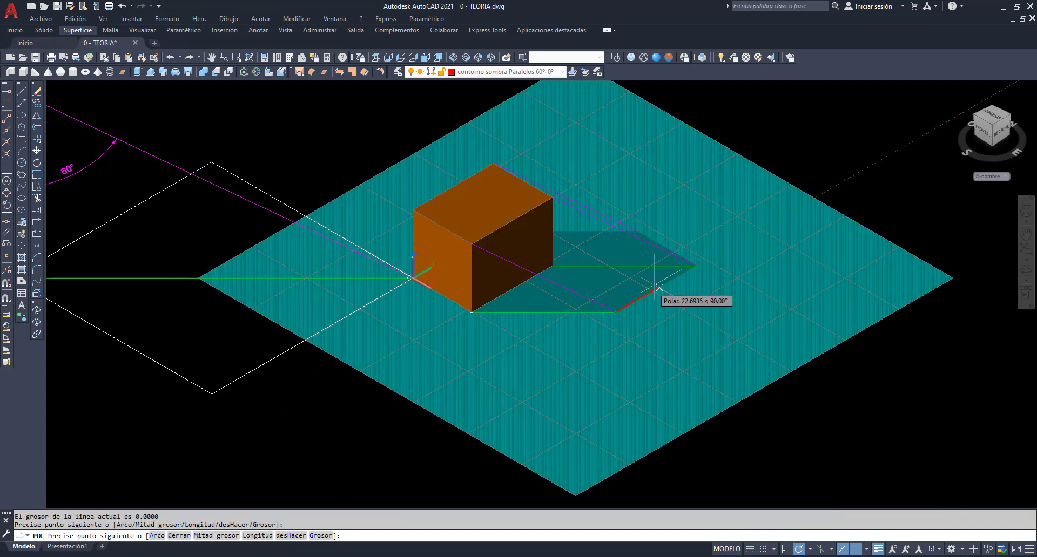
left_click(698, 265)
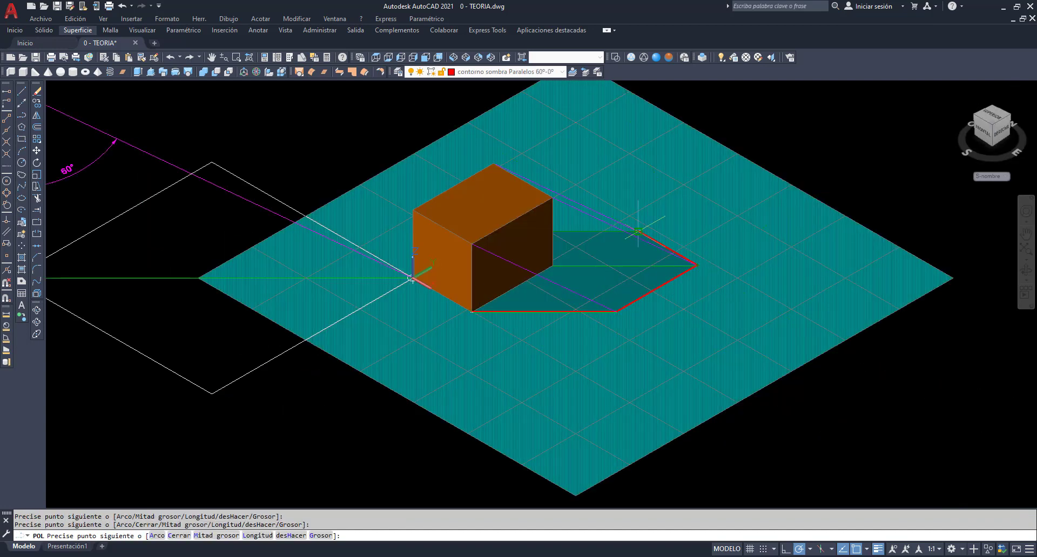
left_click(638, 232)
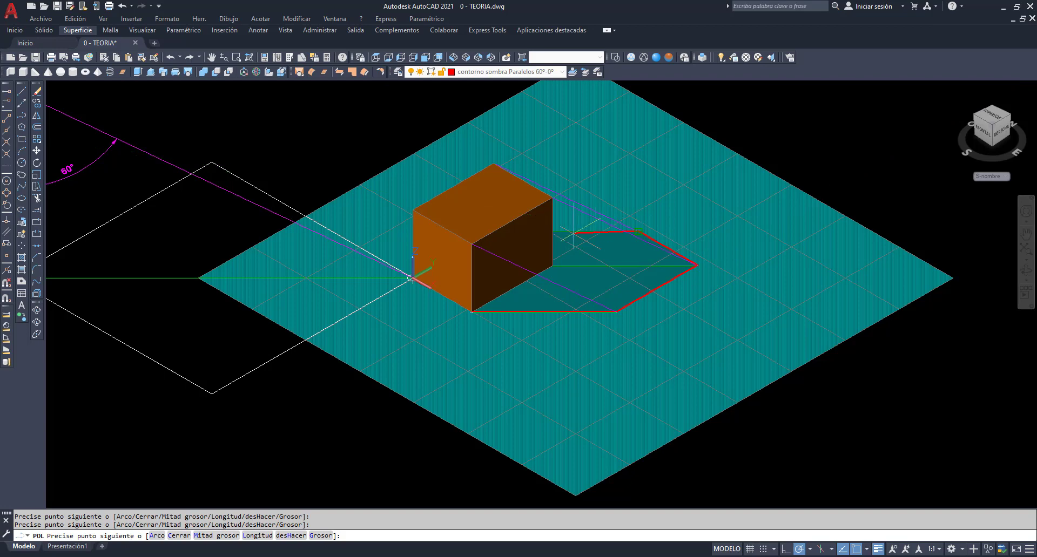
left_click(493, 231)
key("Return")
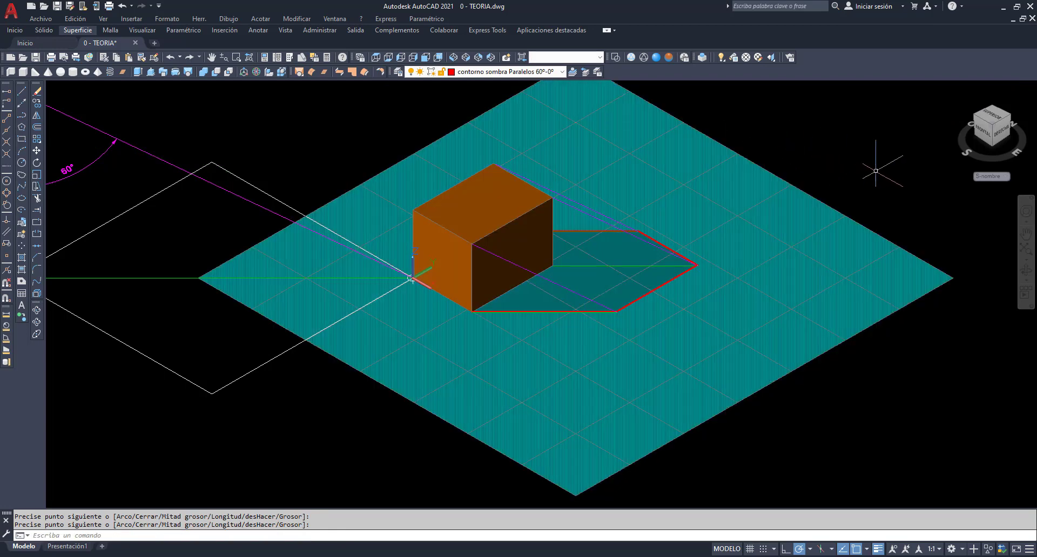
Inspect the outline, return to SE Isometric, and zoom-window onto the box and shadow.
left_click(1026, 274)
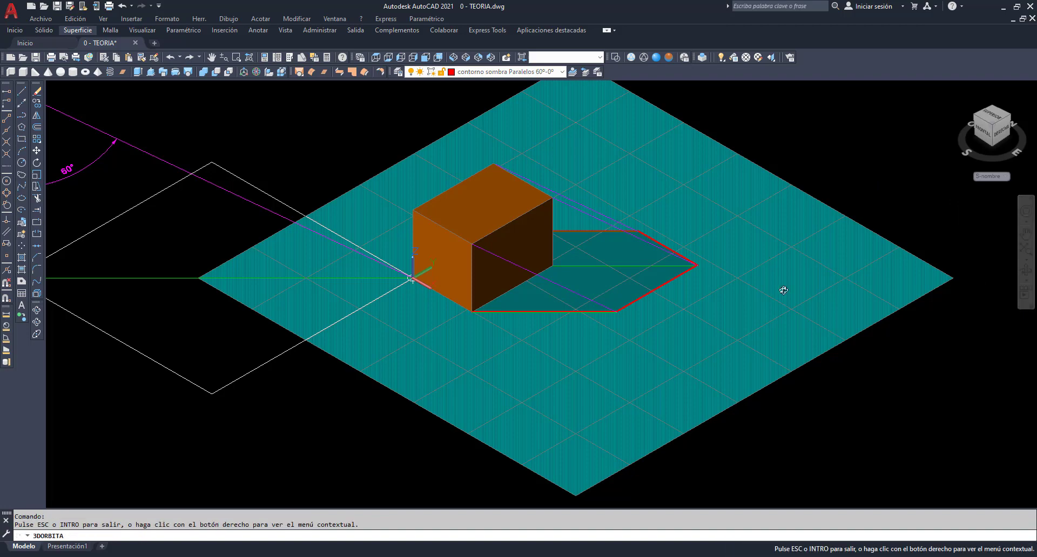
mouse_move(757, 290)
left_mouse_down()
mouse_move(752, 303)
mouse_move(683, 328)
mouse_move(683, 271)
mouse_move(739, 242)
left_mouse_up()
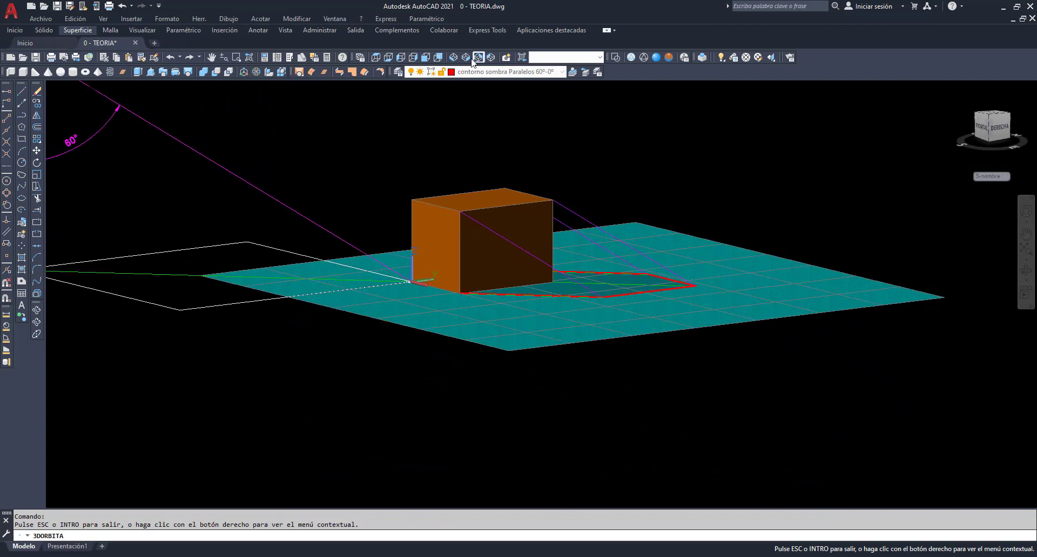
left_click(466, 58)
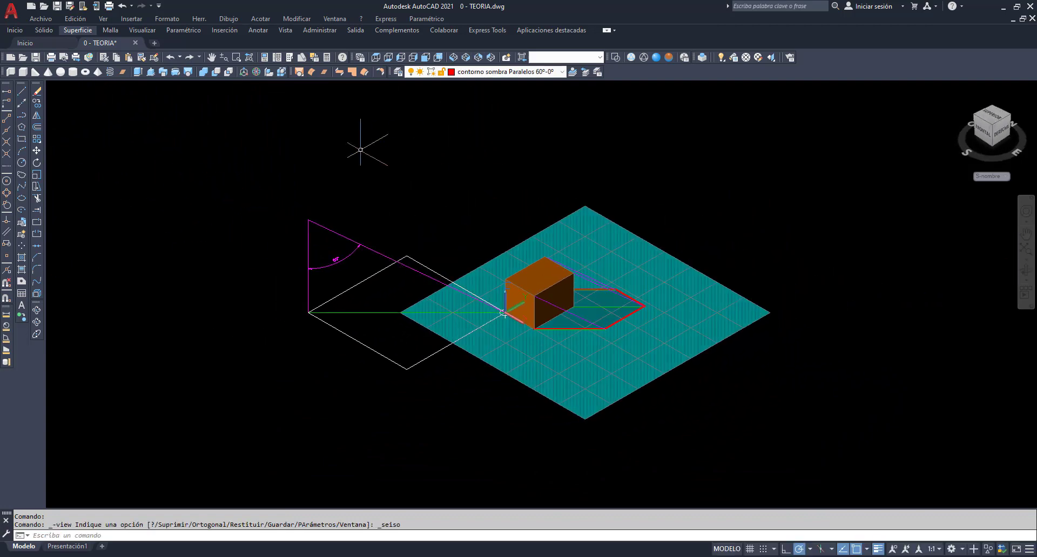
left_click(238, 60)
left_click(282, 190)
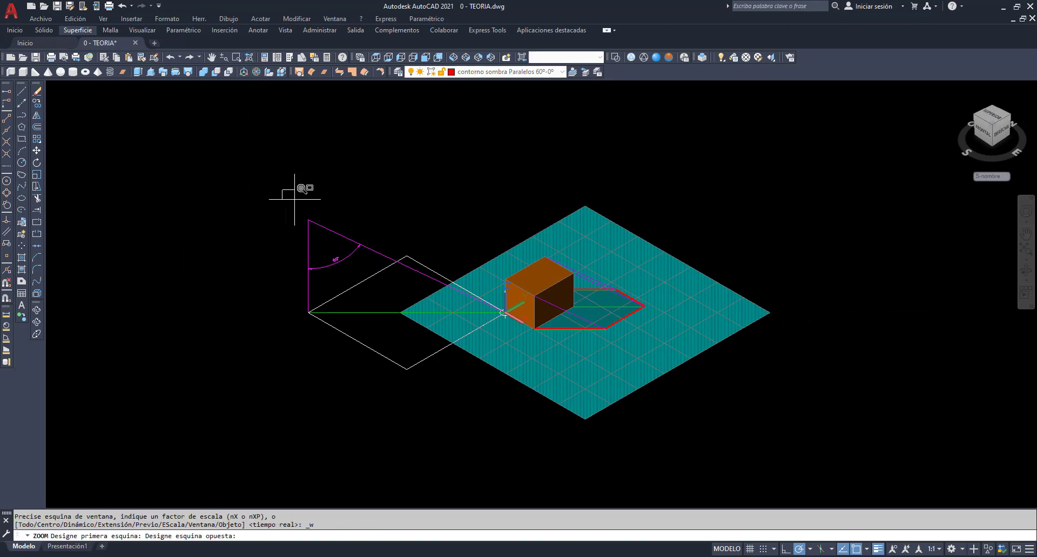
left_click(648, 380)
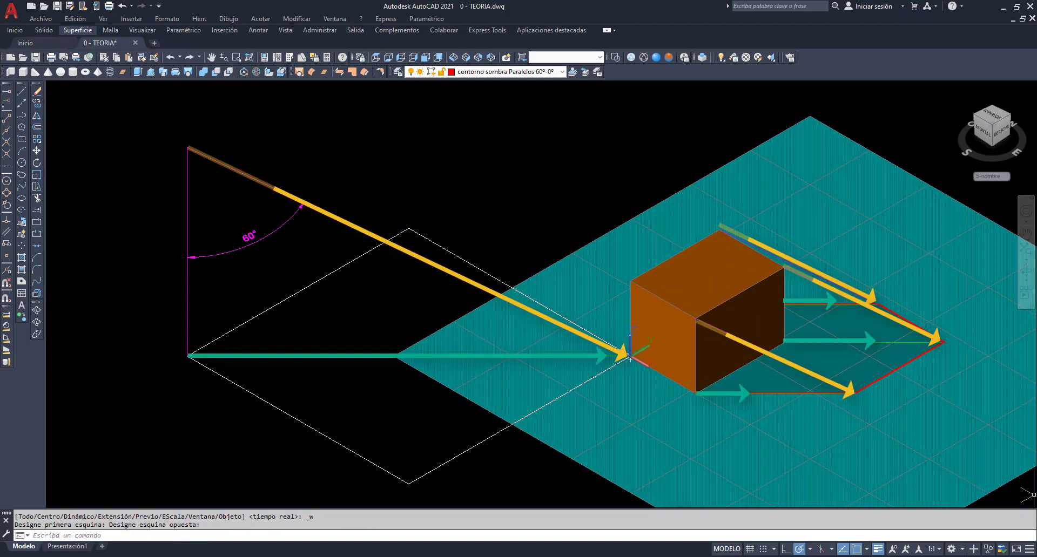
type("p")
key("Return")
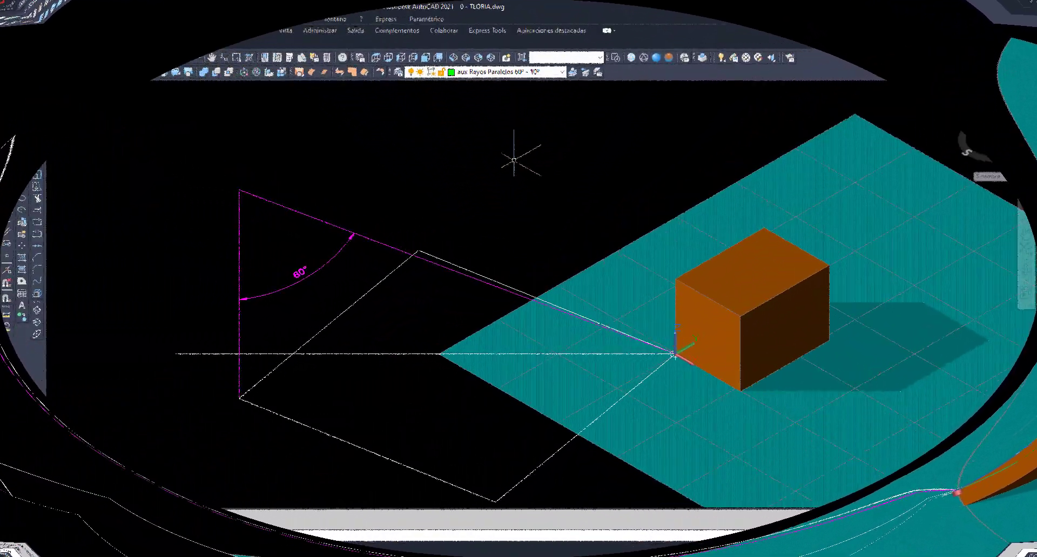
Finish the ray line and add a distant light from the ray's top end to the box corner.
left_click(675, 356)
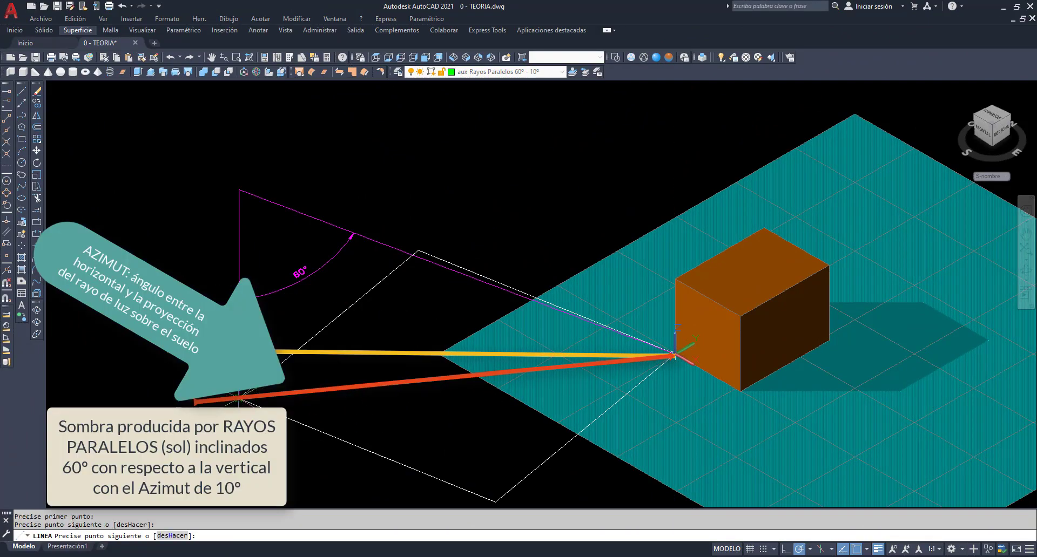
key("Return")
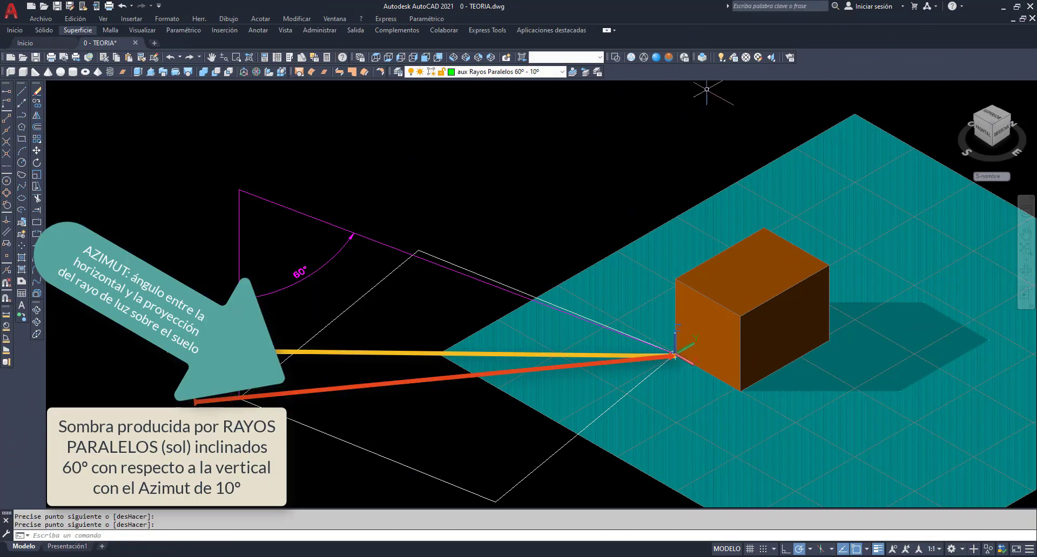
left_click_drag(721, 58, 724, 74)
left_click(721, 95)
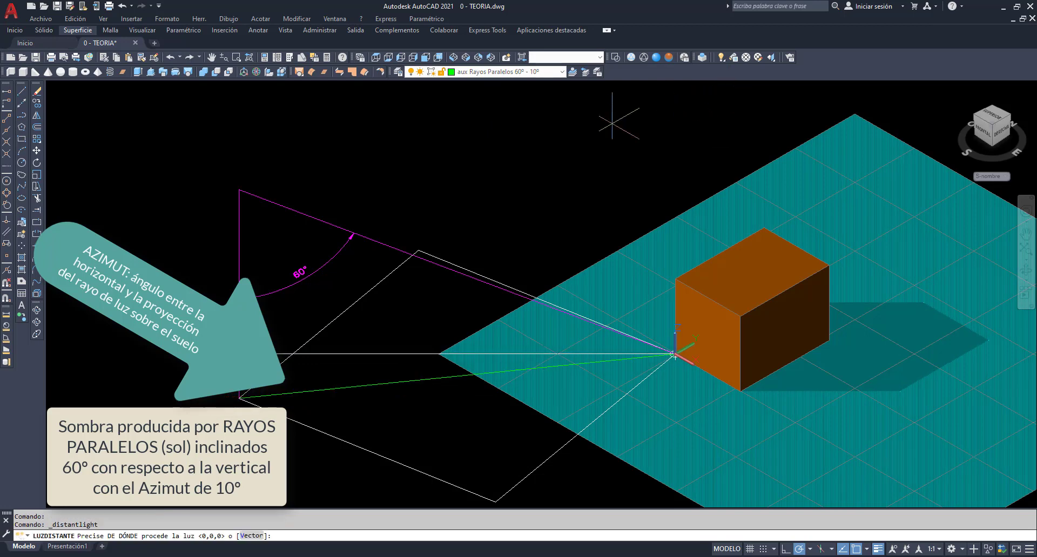
left_click(238, 190)
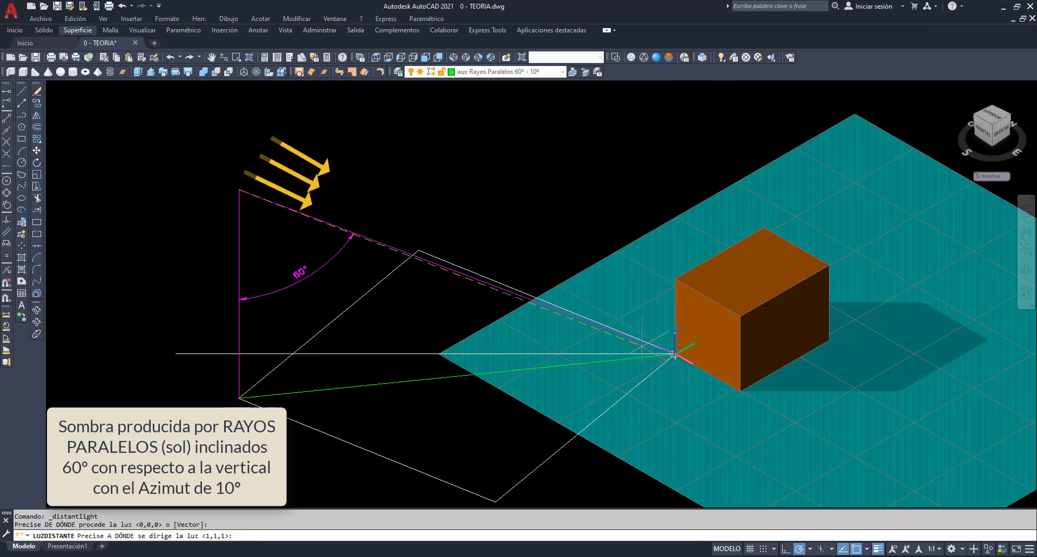
left_click(673, 355)
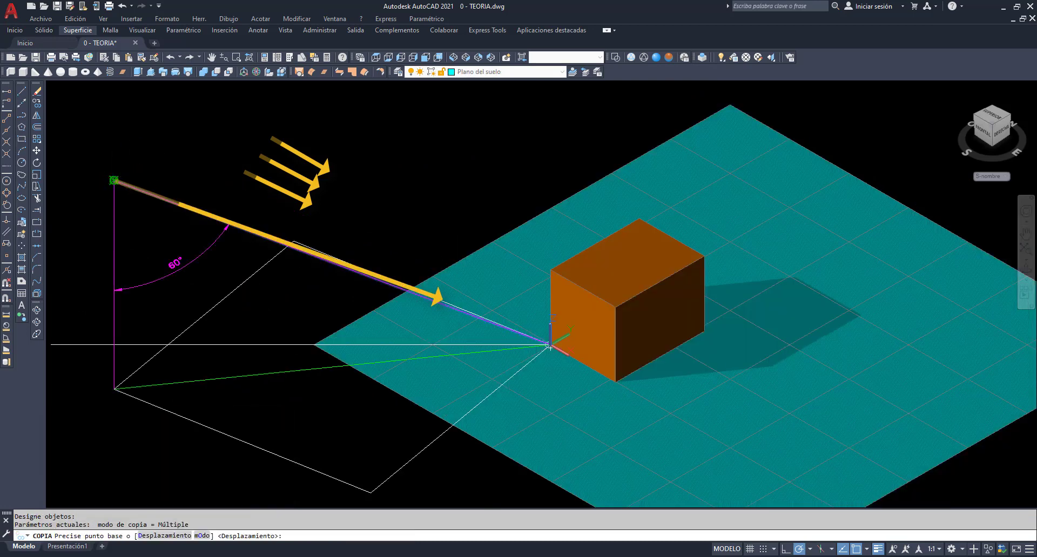
Copy the 60° ray onto the cube's top-right and top corners.
left_click(114, 180)
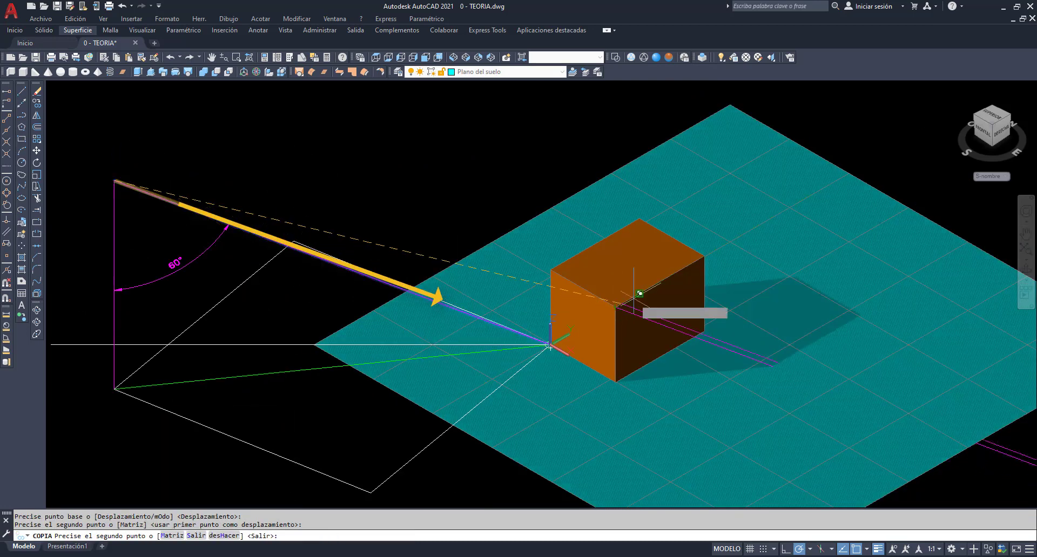
left_click(704, 255)
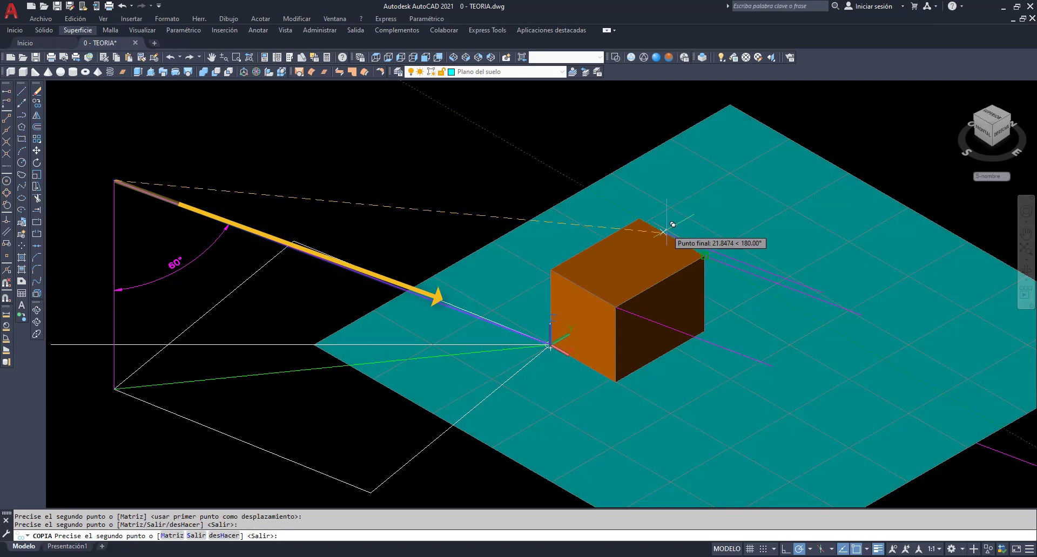
left_click(639, 217)
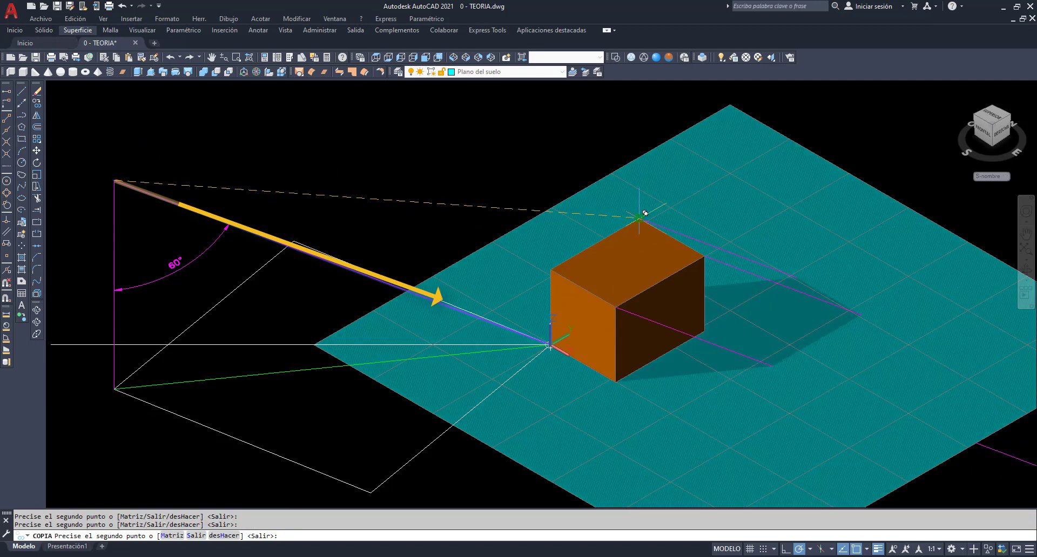
key("Return")
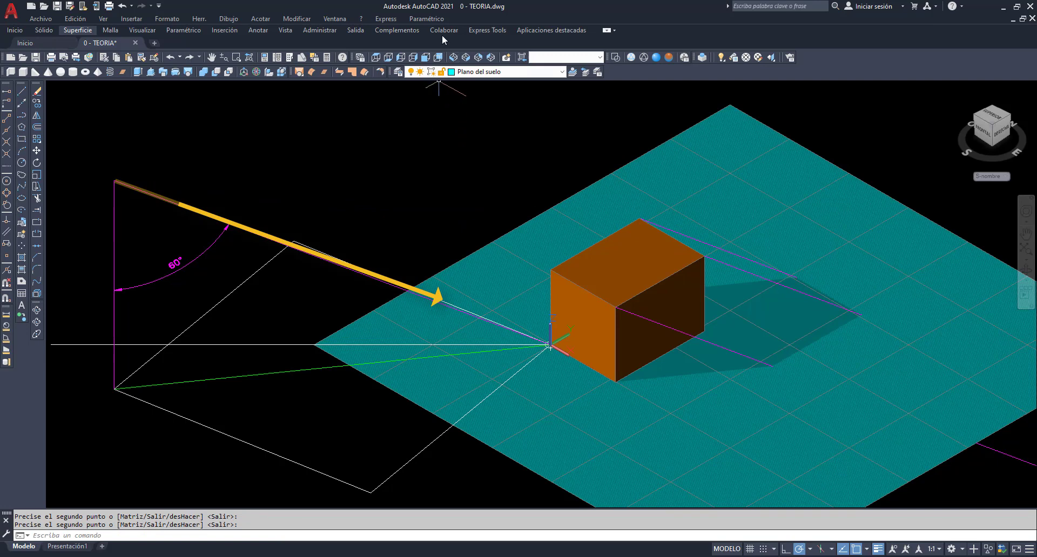
Imprint two magenta ray lines onto the ground plane with Estampar aristas, deleting the originals.
left_click(295, 18)
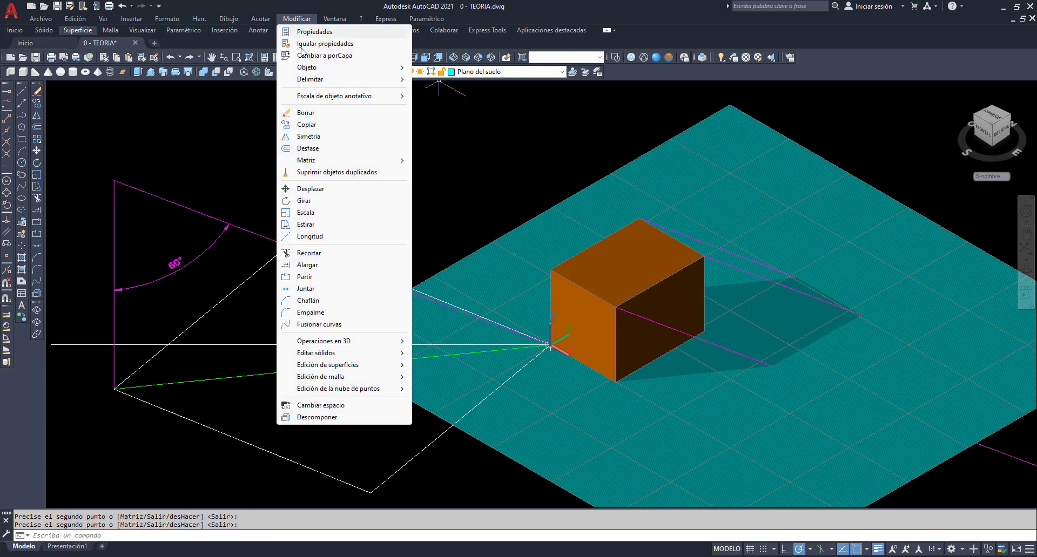
mouse_move(316, 353)
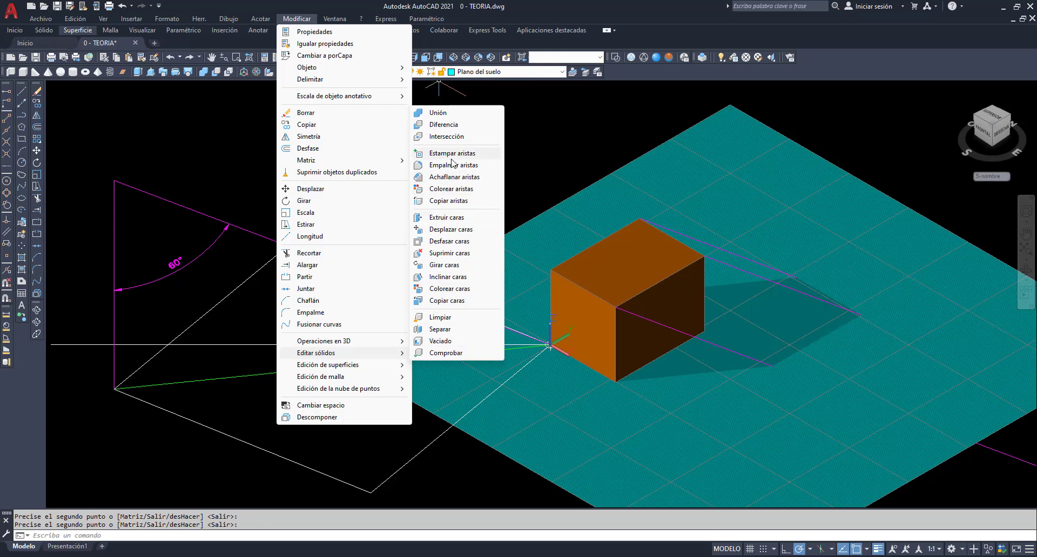
left_click(453, 153)
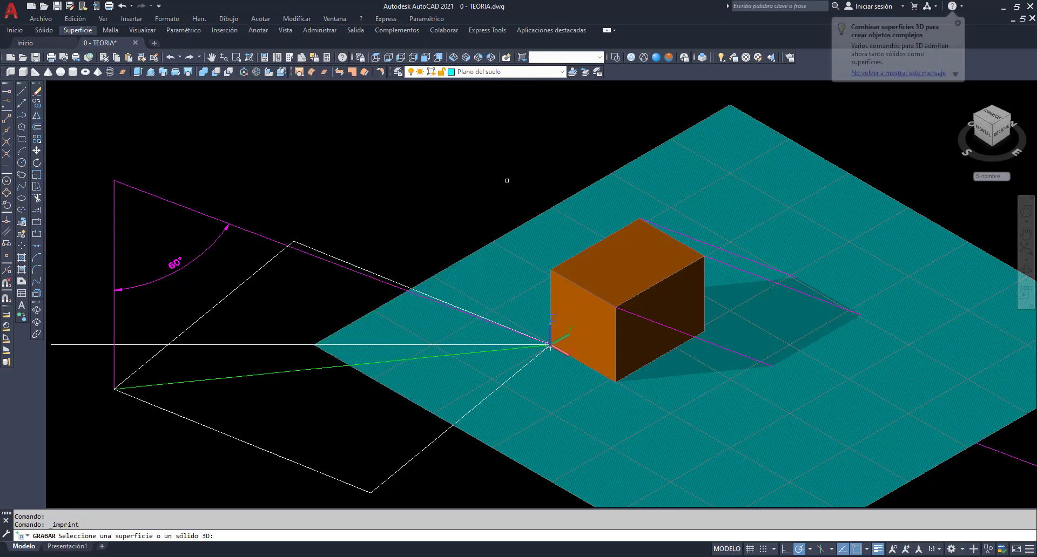
left_click(623, 217)
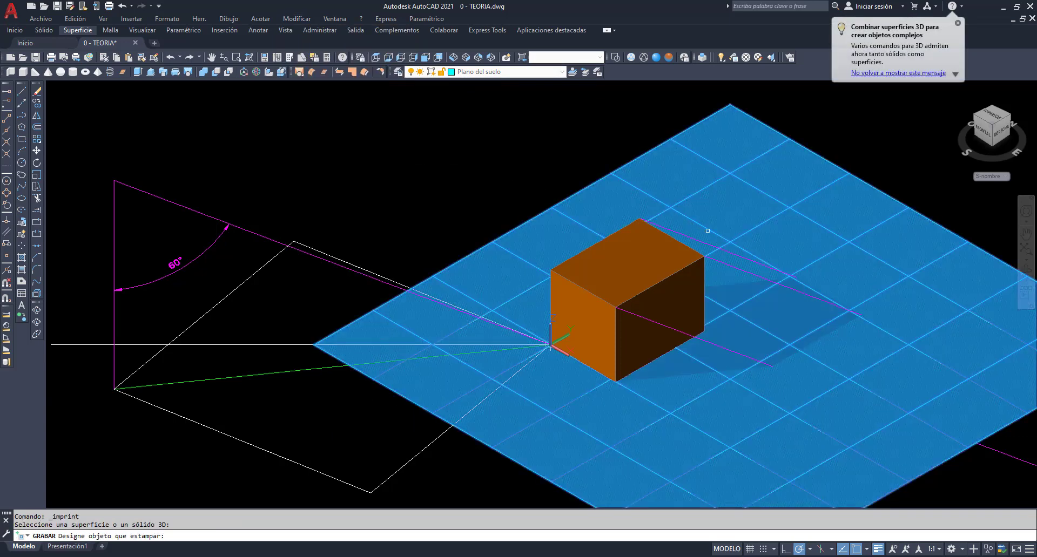
left_click(705, 241)
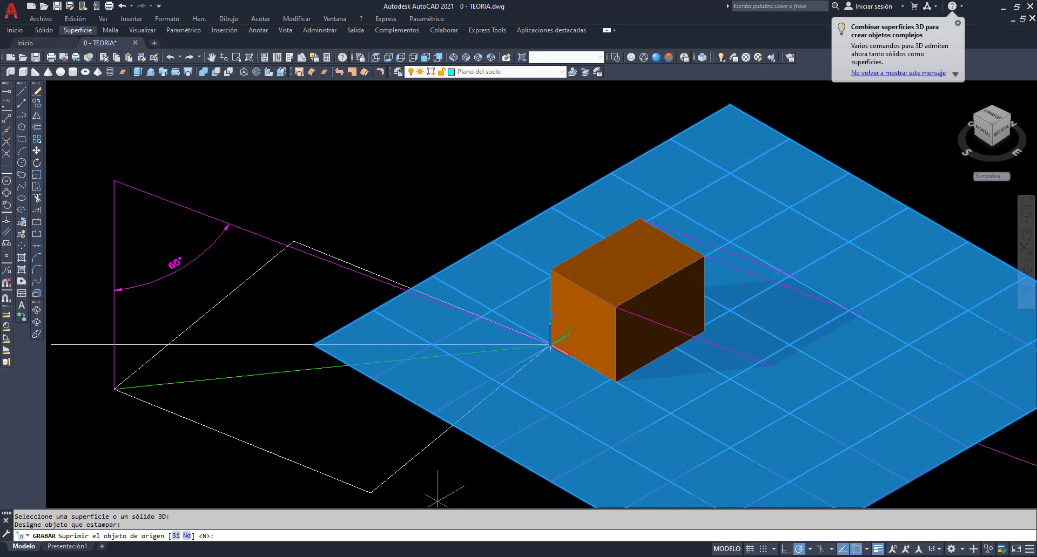
left_click(177, 536)
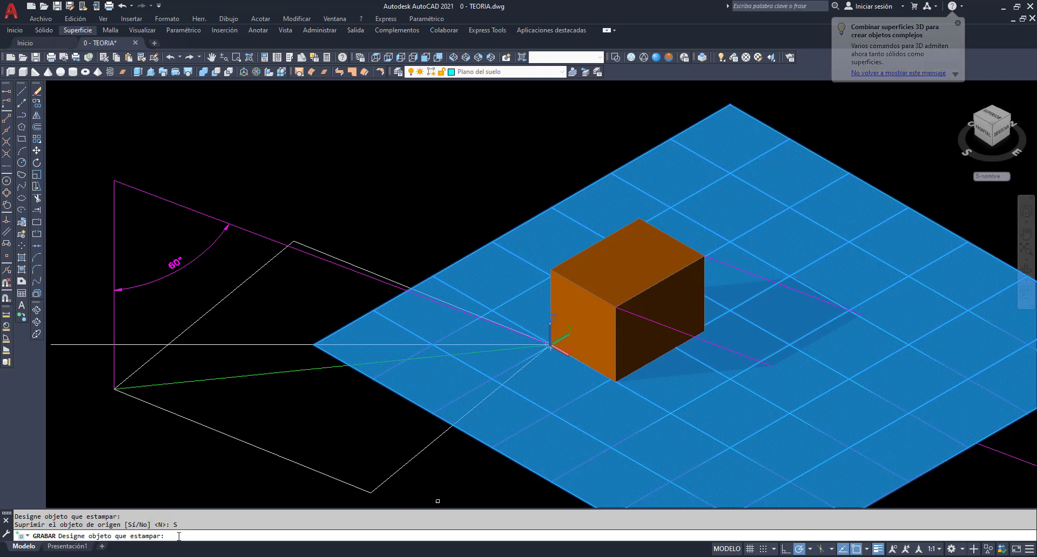
left_click(703, 339)
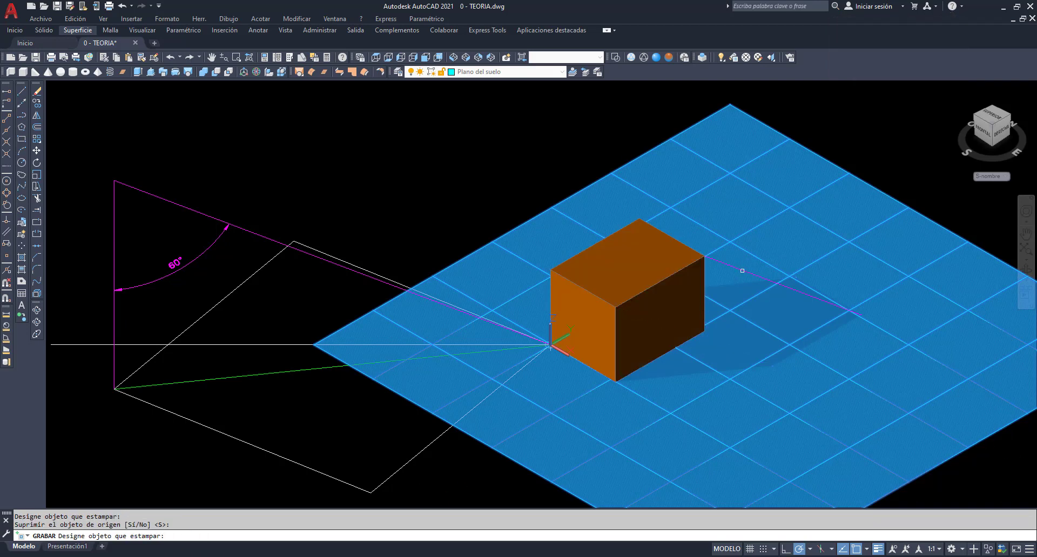
key("Return")
key("Return")
Draw three 3D polyline rays from the cube's top corners to their shadow corners.
scroll(709, 141, "up", 3)
type("3Dpol")
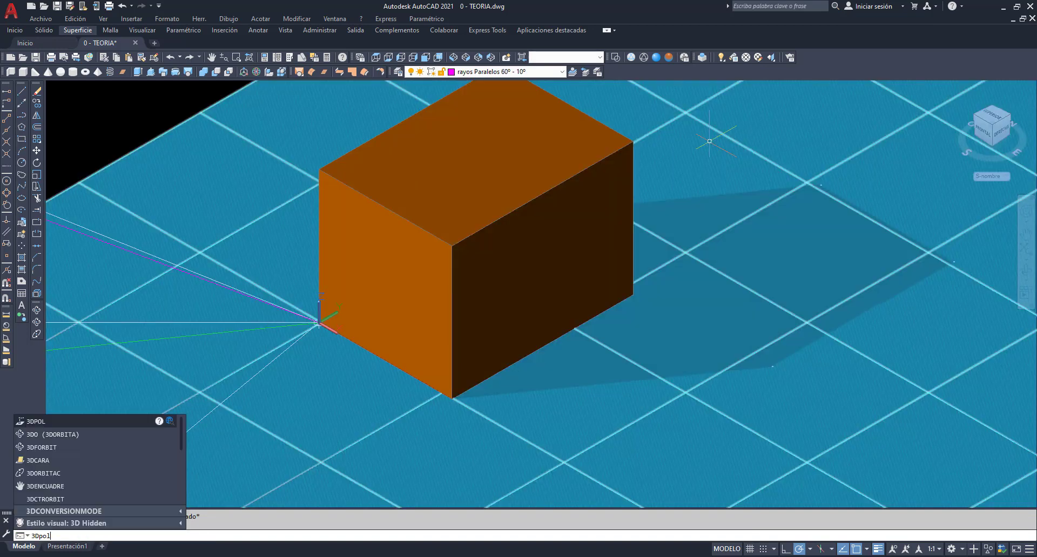
key("Return")
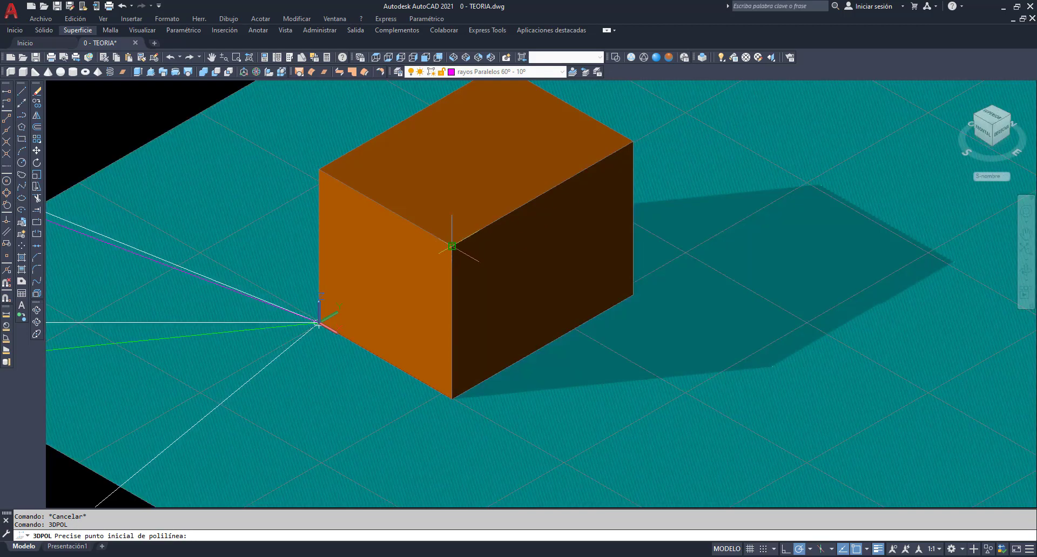
left_click(452, 247)
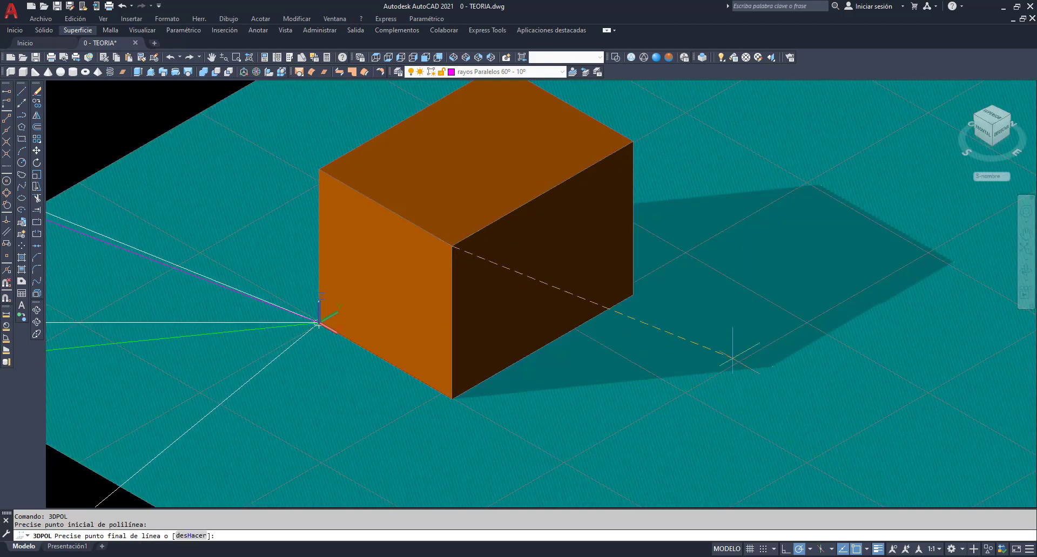
left_click(772, 366)
key("Return")
key("Return")
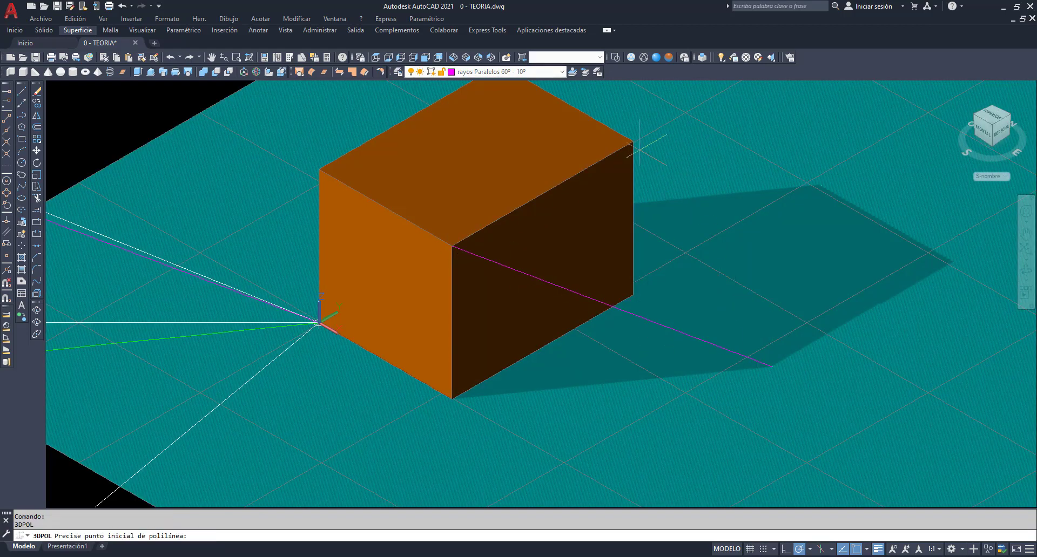
left_click(632, 141)
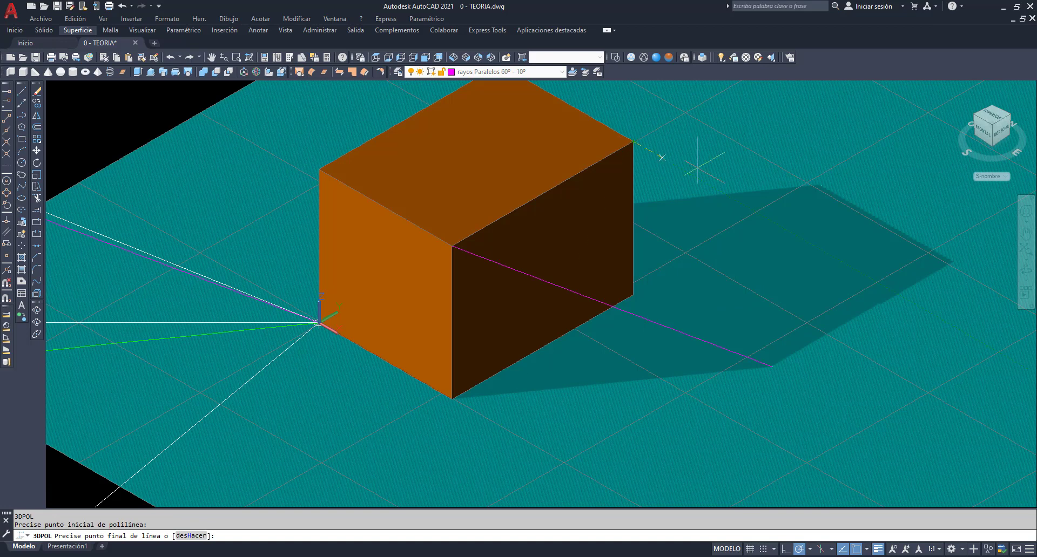
left_click(953, 263)
key("Return")
key("Return")
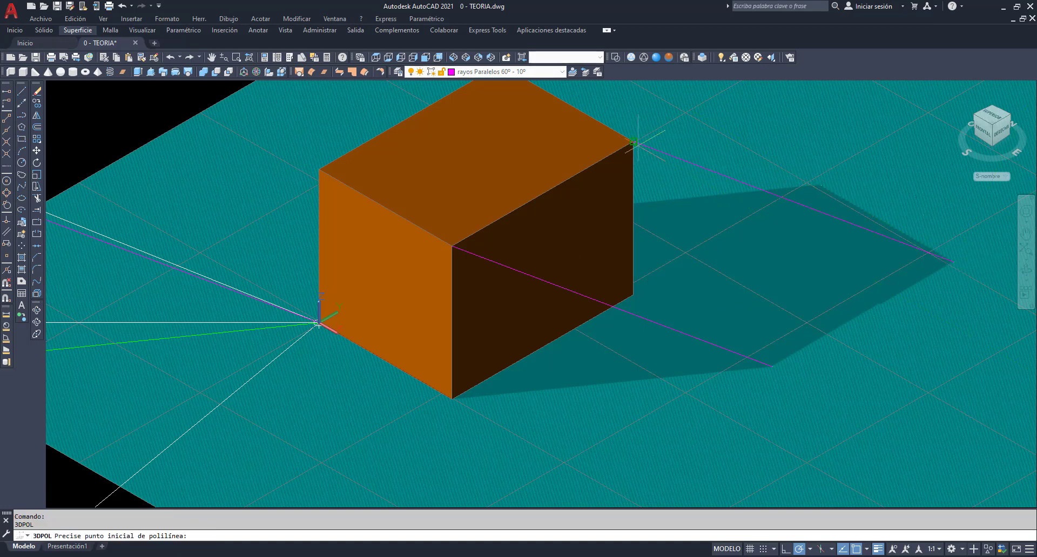
scroll(637, 142, "down", 2)
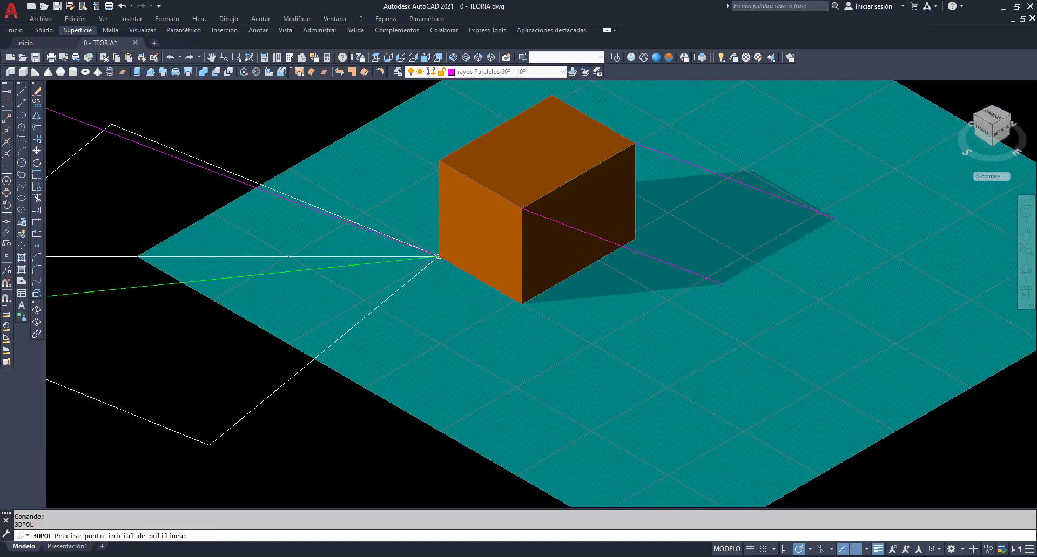
left_click(551, 96)
left_click(753, 170)
key("Return")
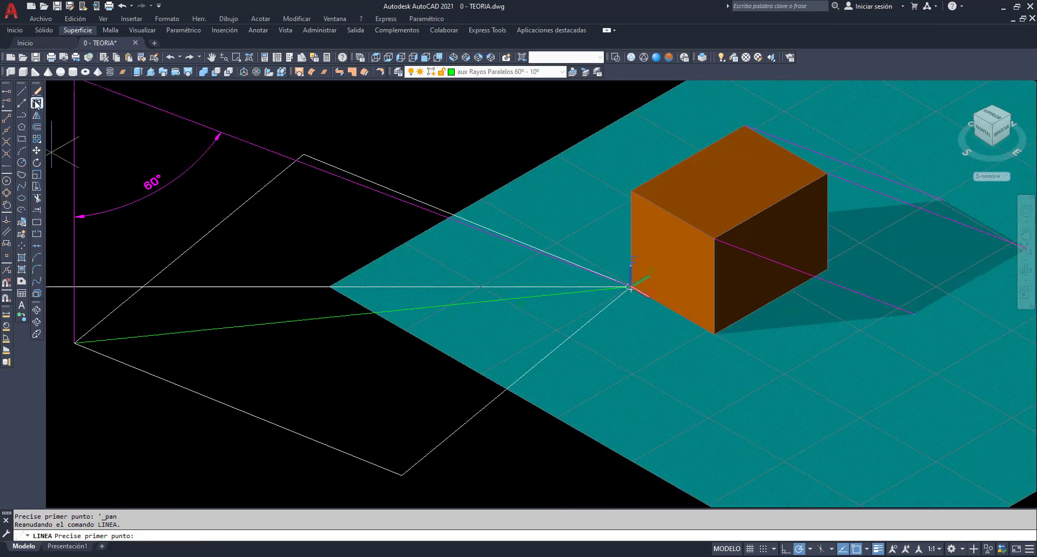
Copy the green ground-direction line to the cube's front and right bottom corners.
left_click(36, 103)
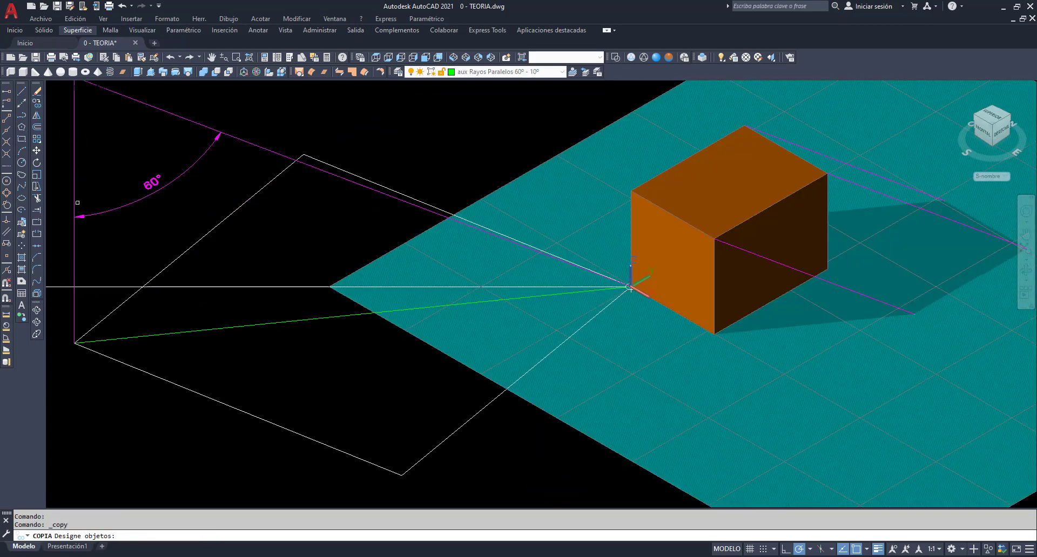
left_click(105, 342)
key("Return")
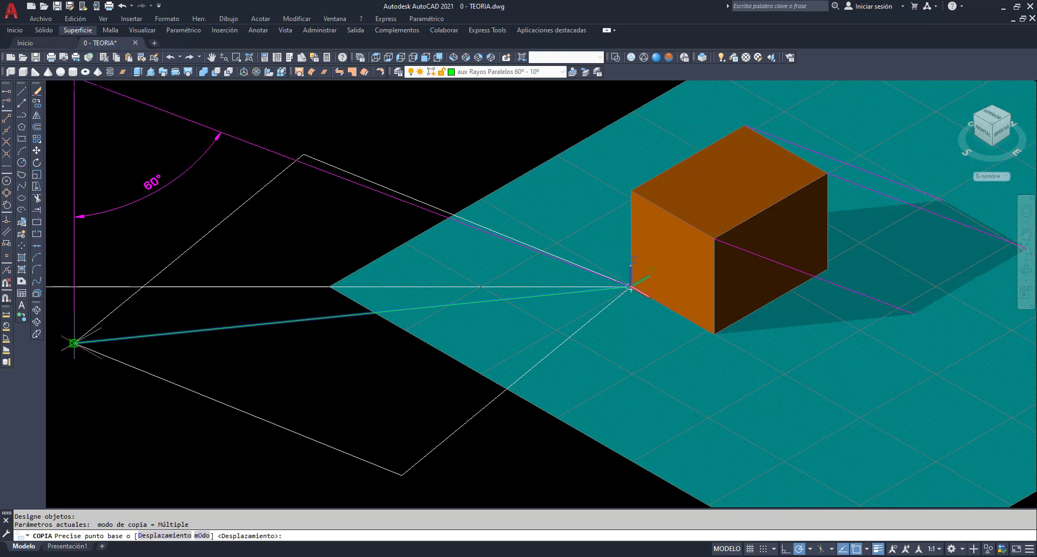
left_click(75, 342)
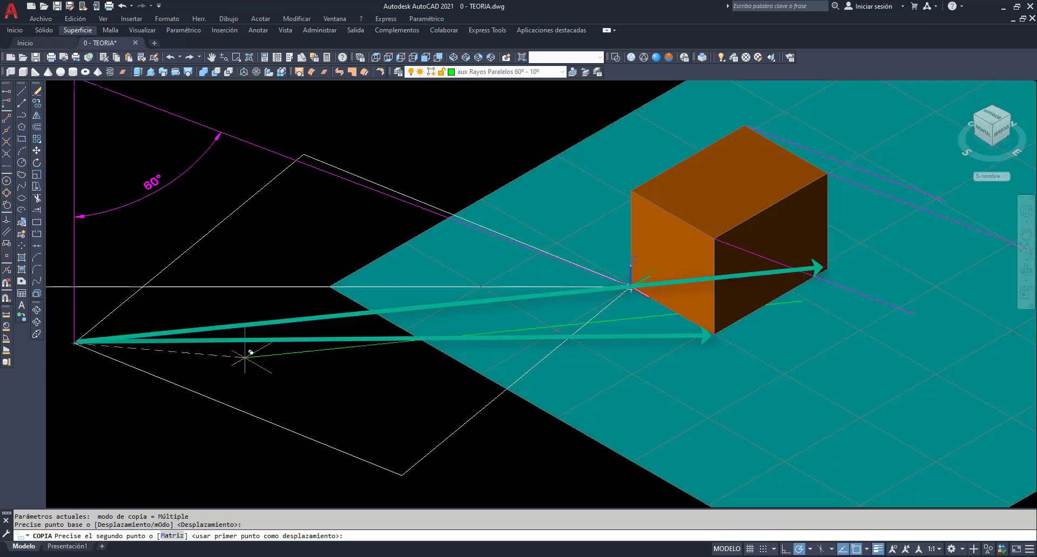
left_click(726, 329)
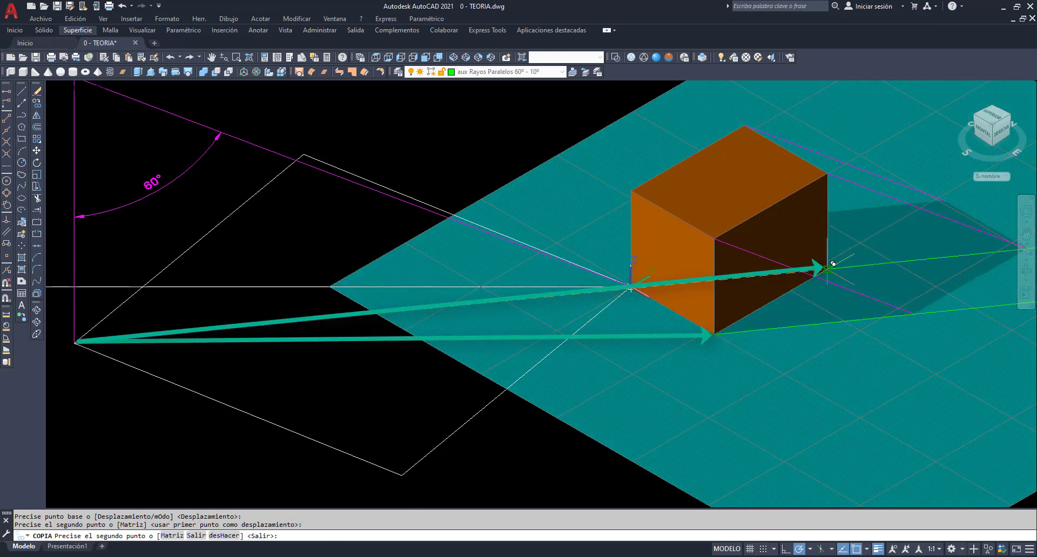
left_click(832, 264)
key("Return")
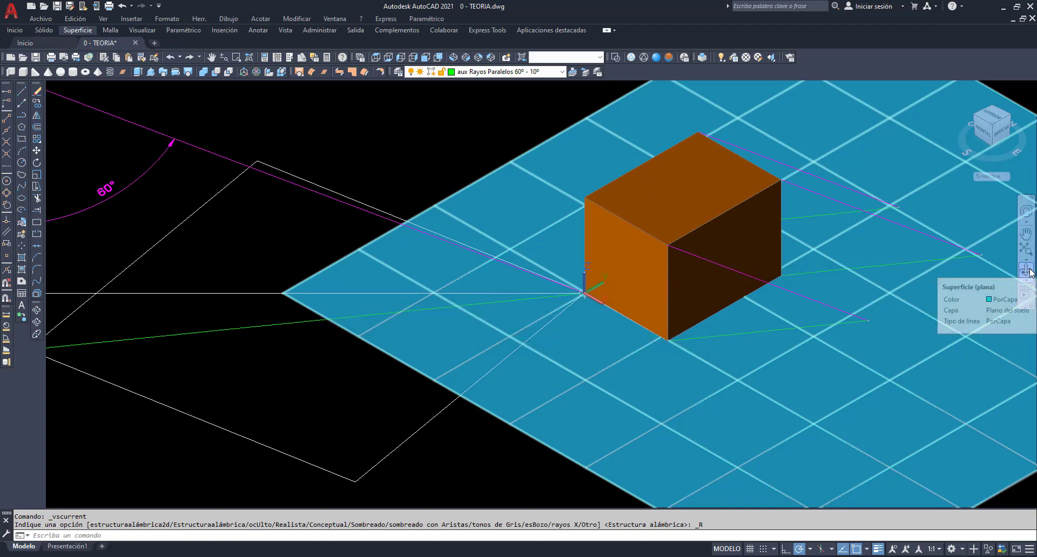
mouse_move(945, 324)
middle_mouse_down("shift")
mouse_move(954, 305)
mouse_move(884, 344)
mouse_move(891, 309)
mouse_move(875, 302)
middle_mouse_up("shift")
On layer 'contorno sombra Paralelos 60°-10°', polyline around the shadow's corners back to the box.
left_click(532, 72)
type("VSSHADOWS")
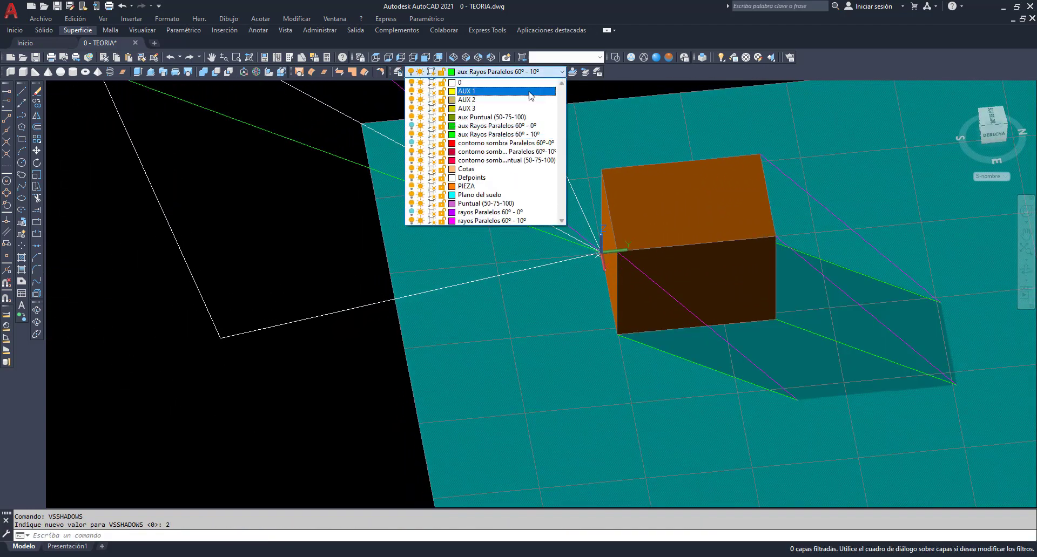
left_click(503, 151)
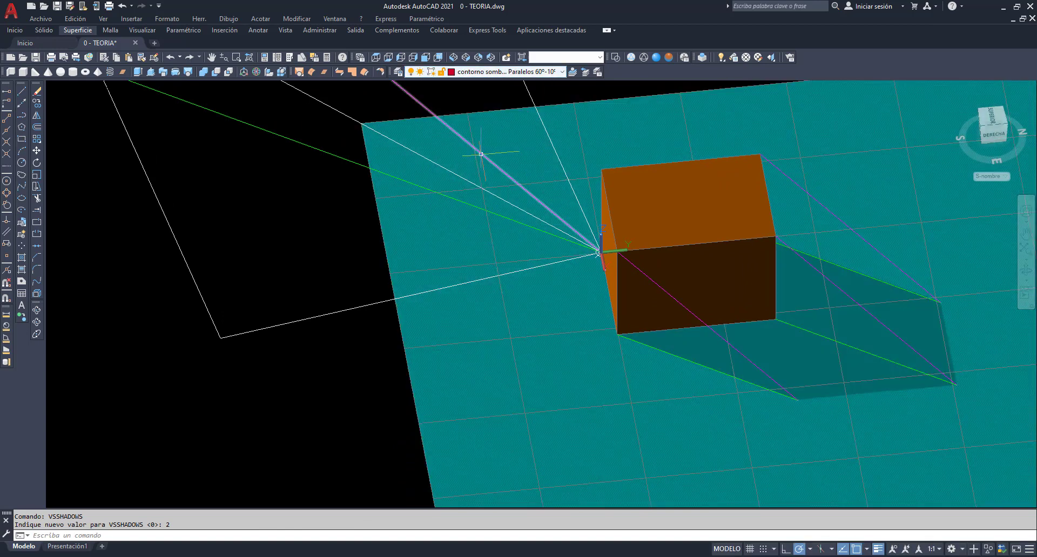
left_click(525, 536)
type("pol")
key("Return")
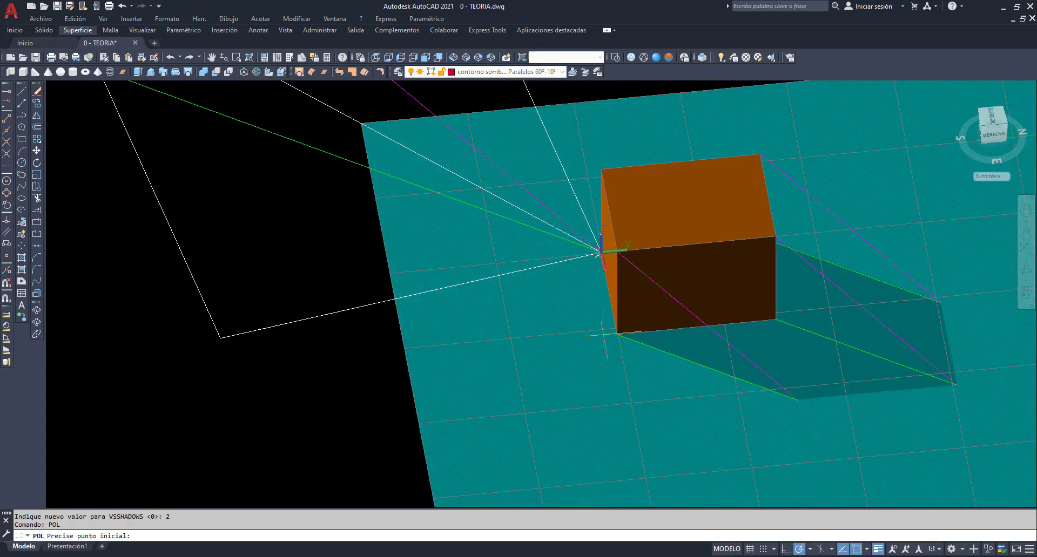
left_click(617, 334)
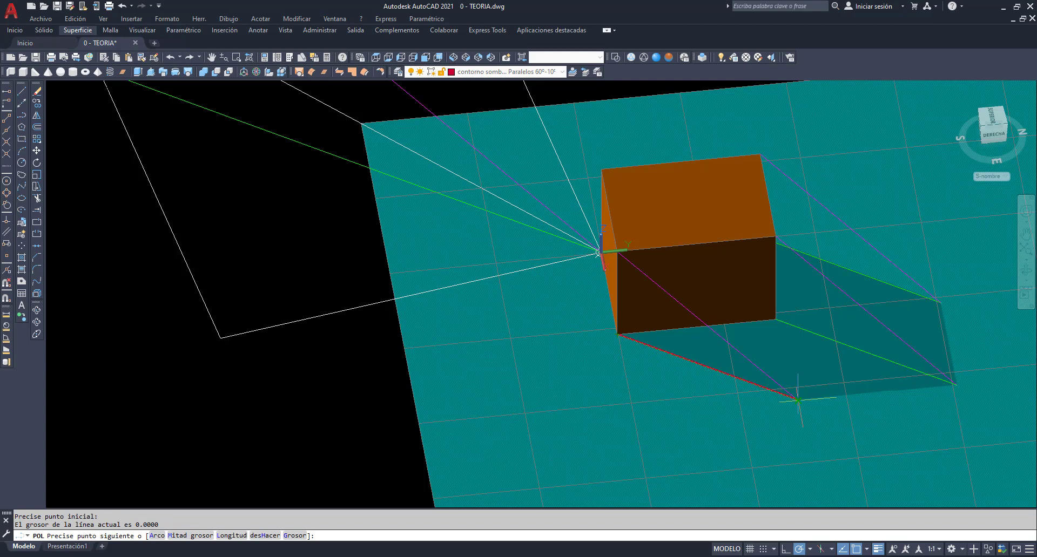
left_click(798, 400)
left_click(955, 385)
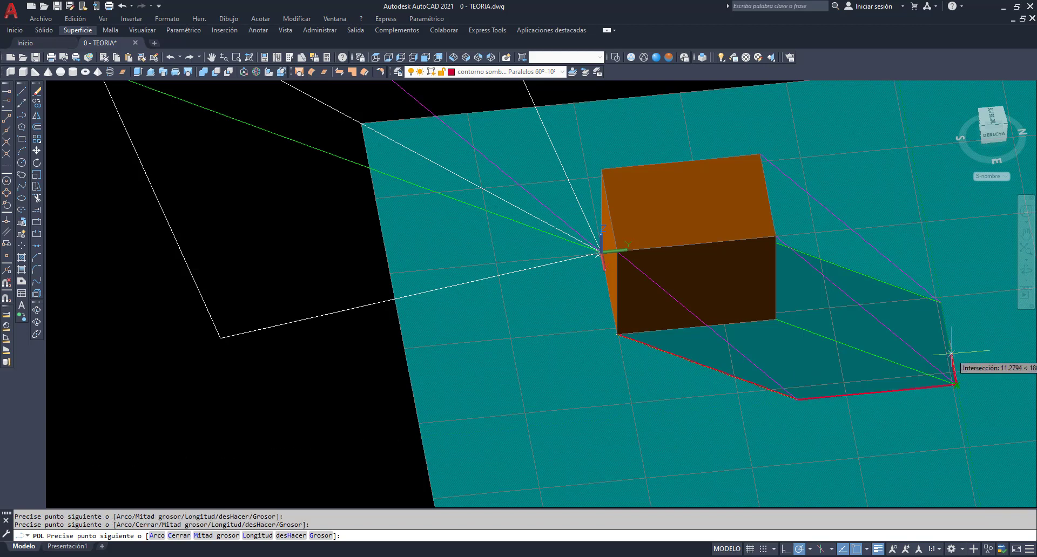
left_click(940, 302)
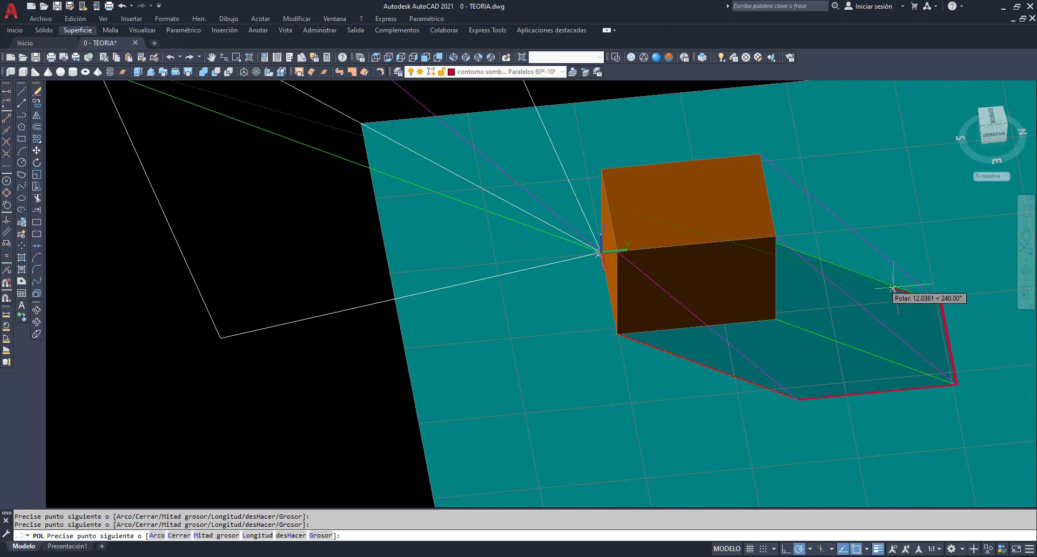
left_click(777, 237)
key("Return")
mouse_move(776, 237)
middle_mouse_down("shift")
mouse_move(896, 317)
mouse_move(836, 270)
mouse_move(819, 279)
middle_mouse_up("shift")
mouse_move(820, 279)
left_mouse_down()
mouse_move(792, 301)
mouse_move(686, 327)
mouse_move(583, 293)
mouse_move(664, 362)
mouse_move(713, 387)
mouse_move(829, 329)
mouse_move(860, 263)
mouse_move(550, 341)
left_mouse_up()
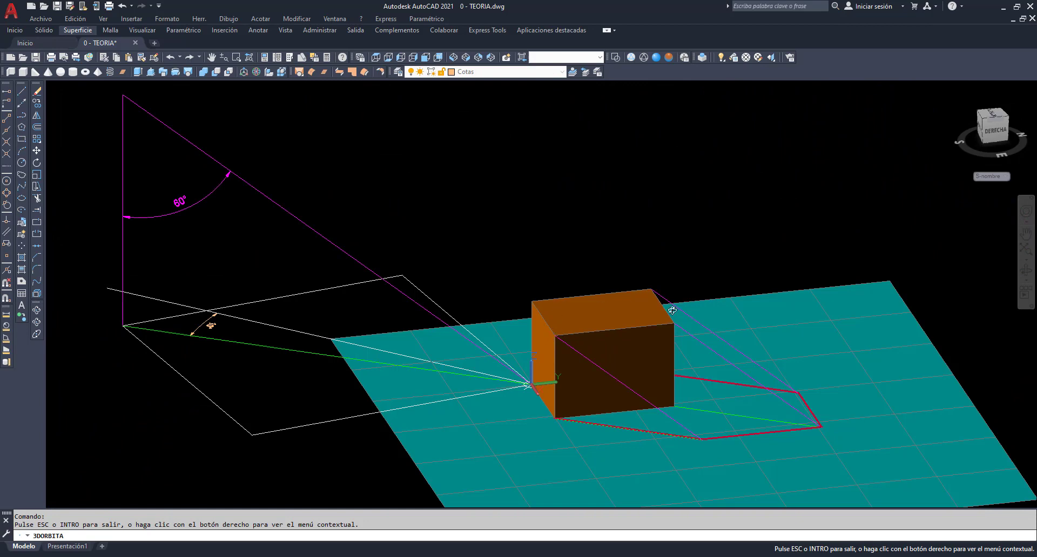
Exit the 3D Orbit mode.
key("Escape")
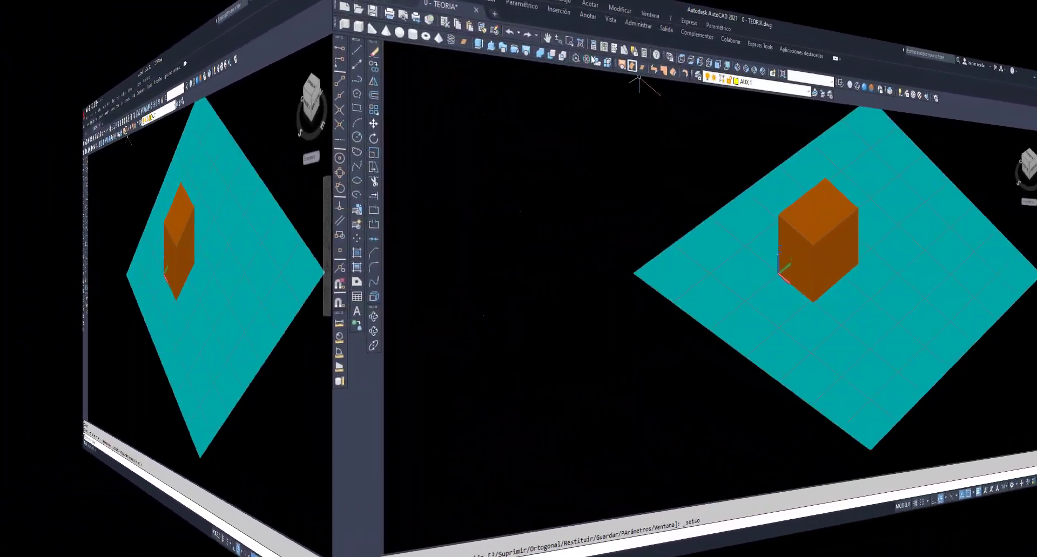
Draw a line from the origin with legs of 50 along X, 75 along Y and 100 up Z.
left_click(37, 91)
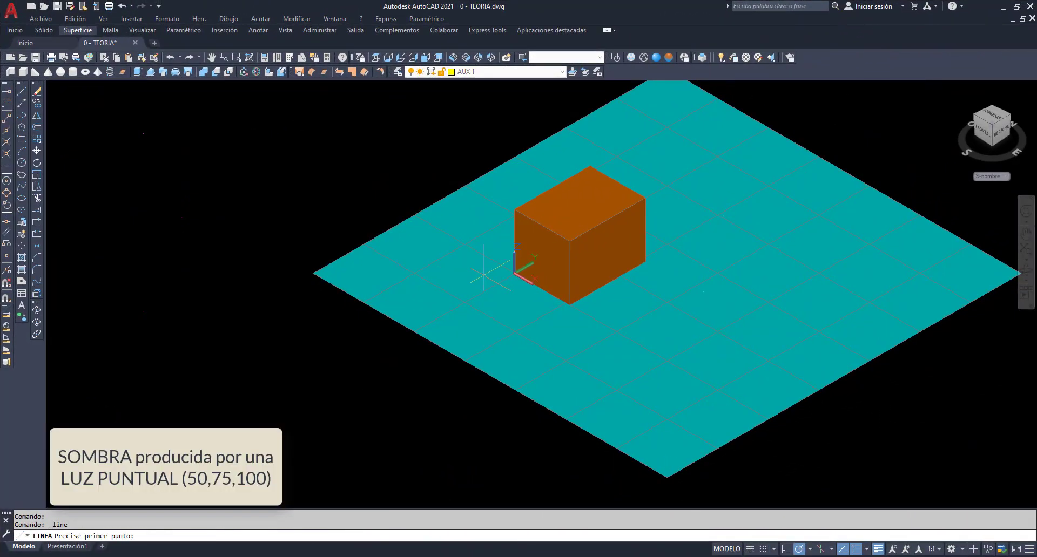
left_click(514, 274)
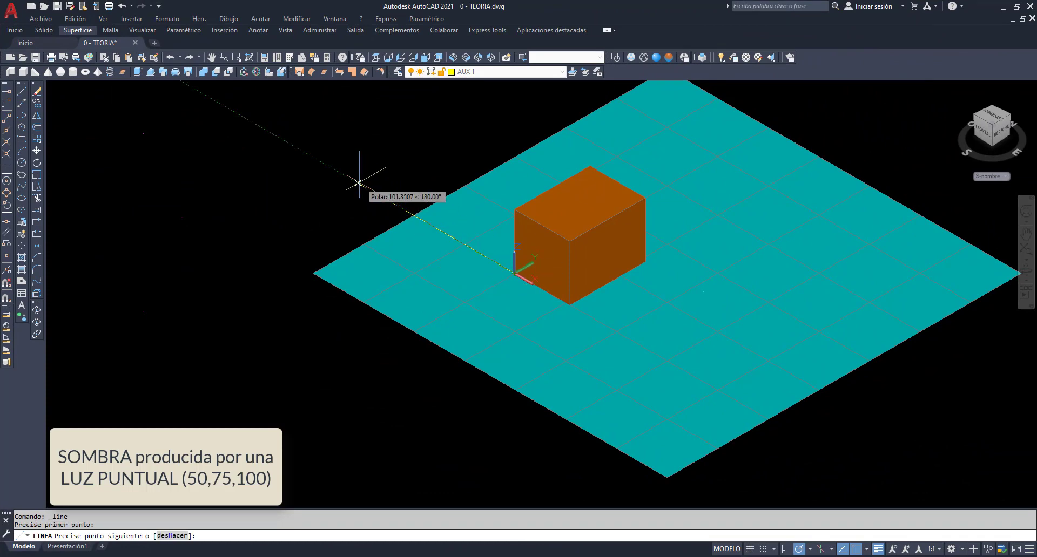
type("50")
key("Return")
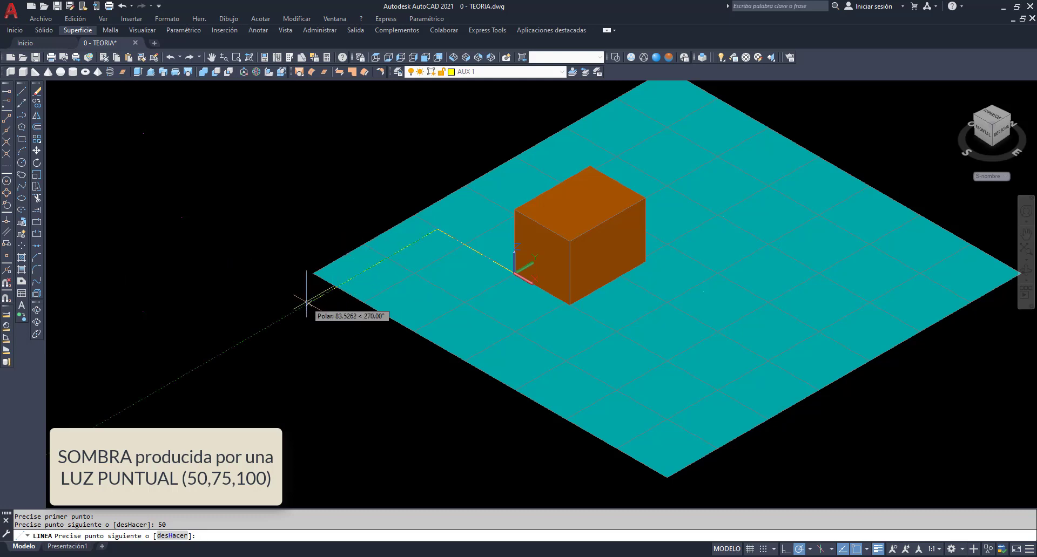
type("75")
key("Return")
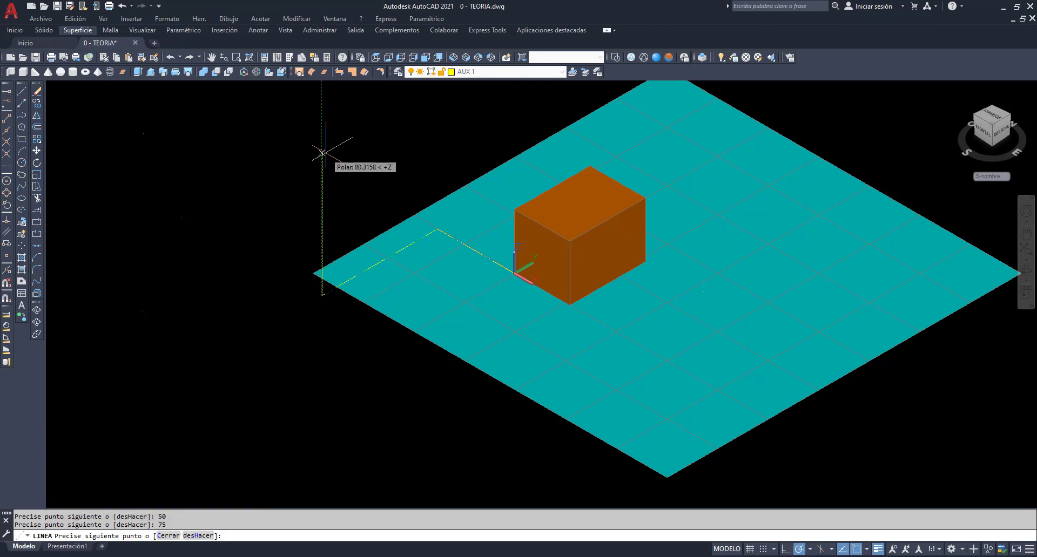
type("100")
key("Return")
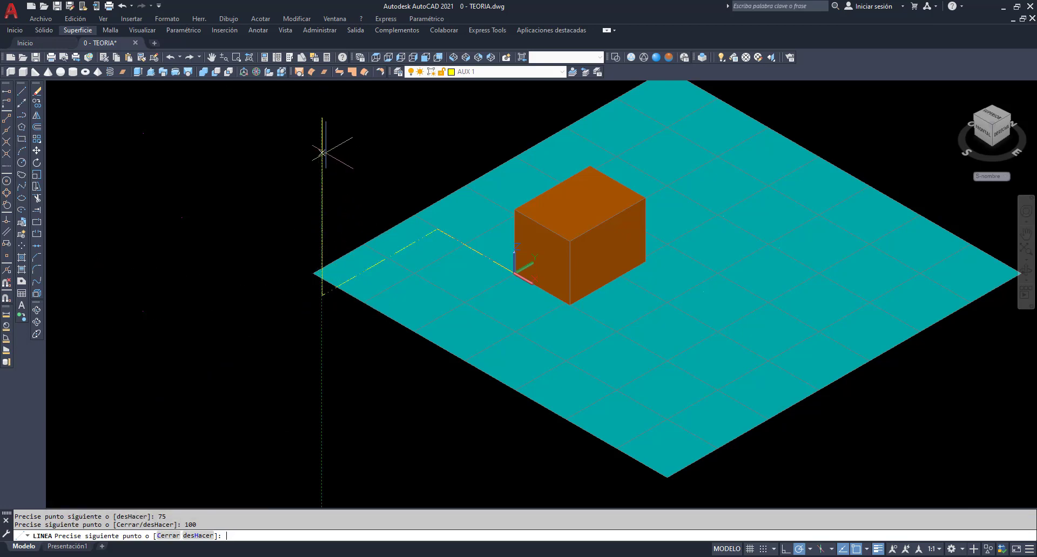
key("Return")
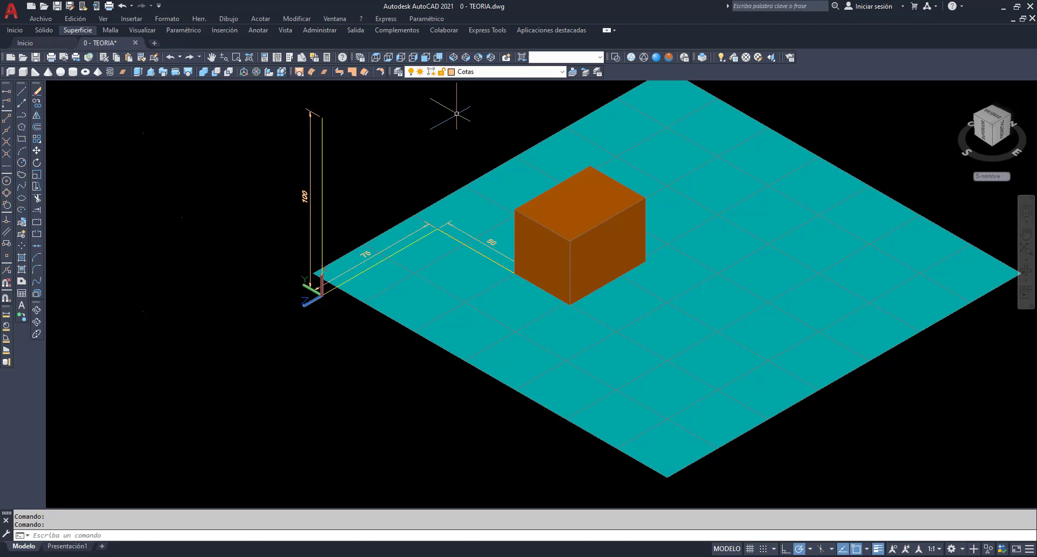
Place a sharp-shadow point light named Luz Puntual at the top of the 100-unit line.
left_click(722, 58)
left_click(722, 69)
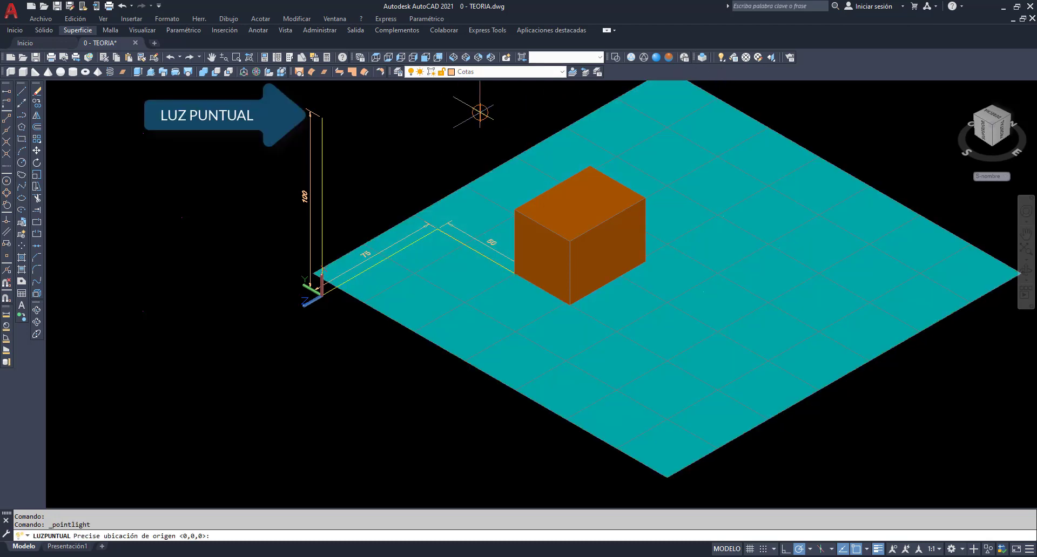
left_click(322, 118)
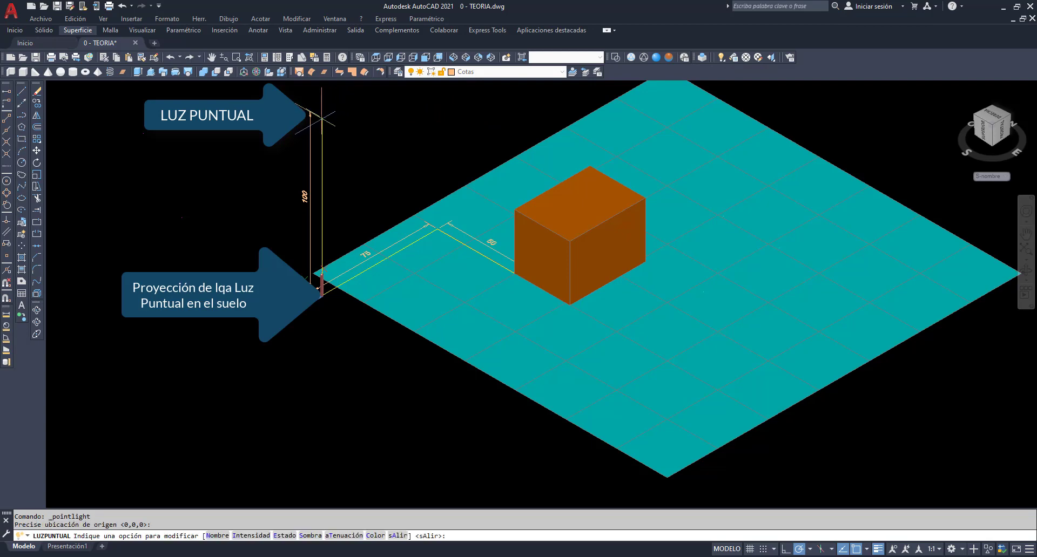
left_click(313, 536)
key("Return")
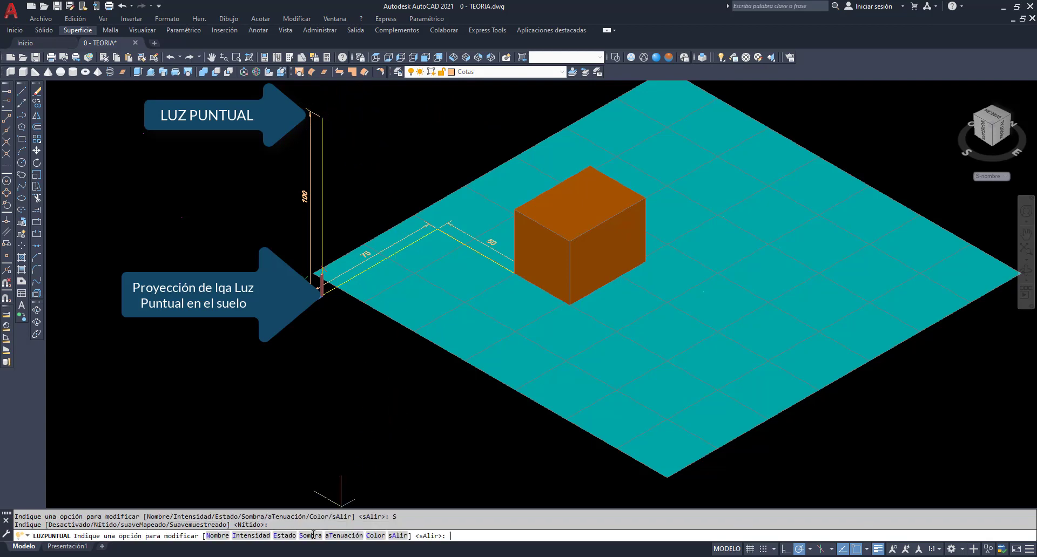
left_click(218, 535)
type("Luz Puntual")
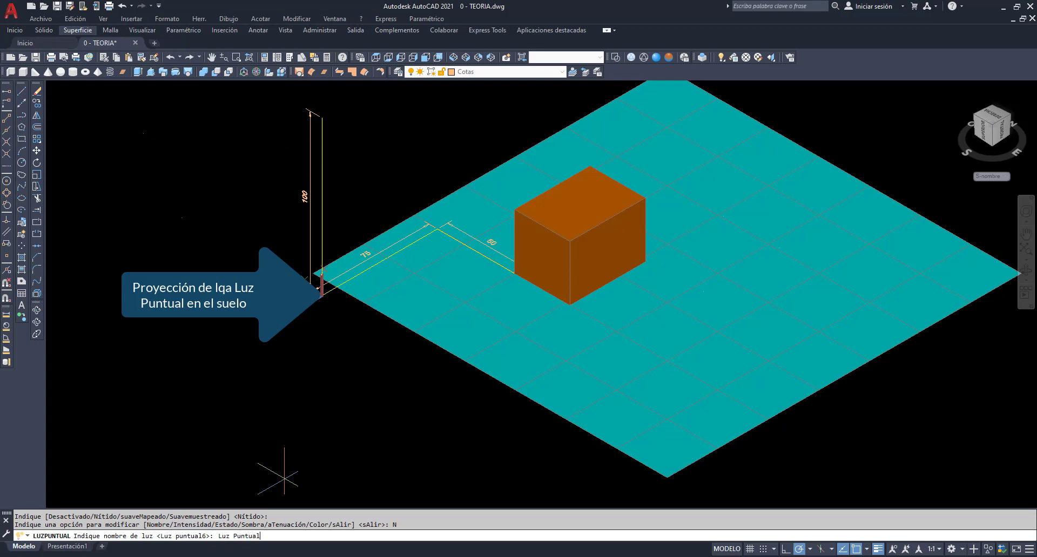
key("Return")
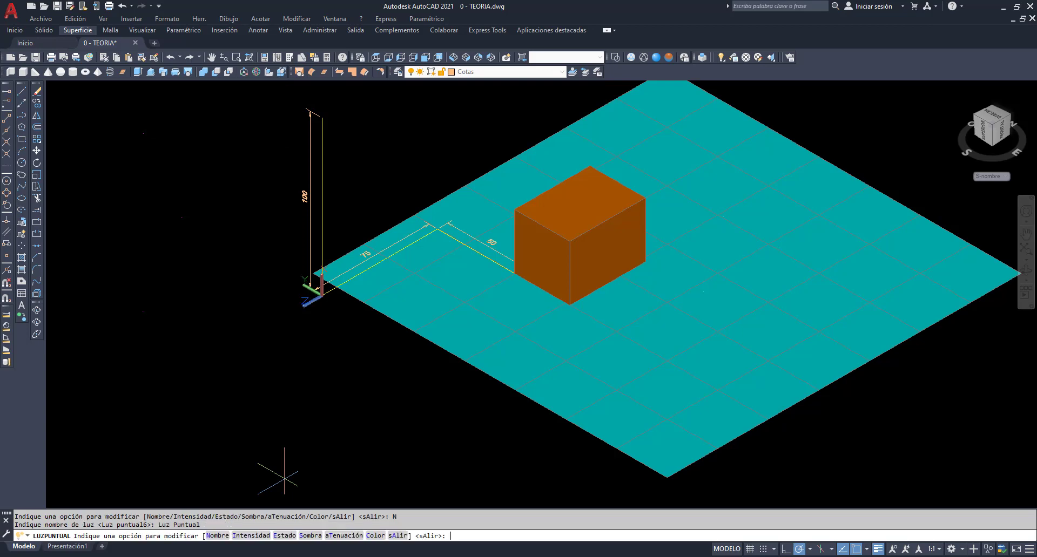
key("Return")
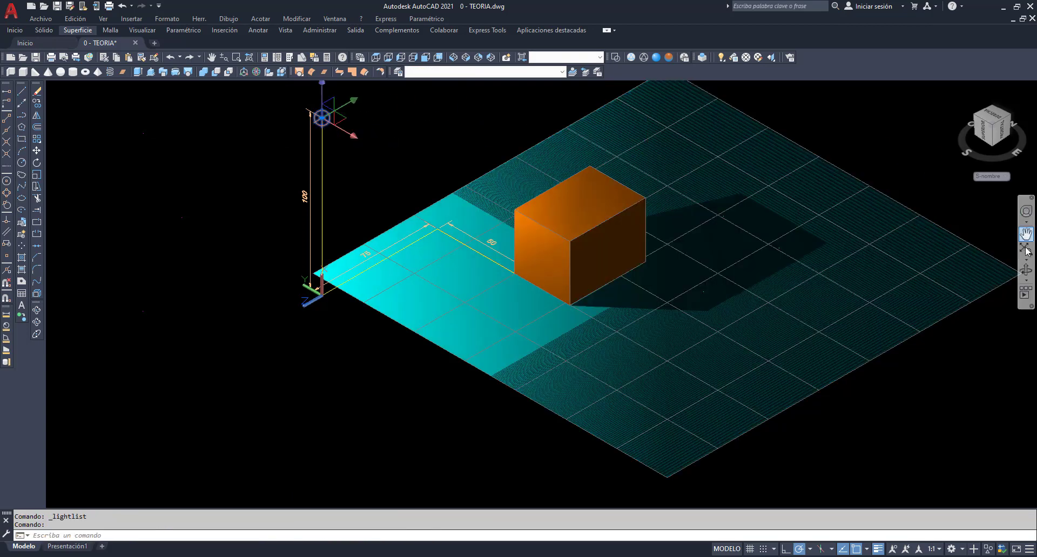
In an isometric view, run construction lines from the point light through the box's top corners.
left_click(1026, 270)
mouse_move(789, 254)
left_mouse_down()
mouse_move(736, 308)
mouse_move(624, 273)
left_mouse_up()
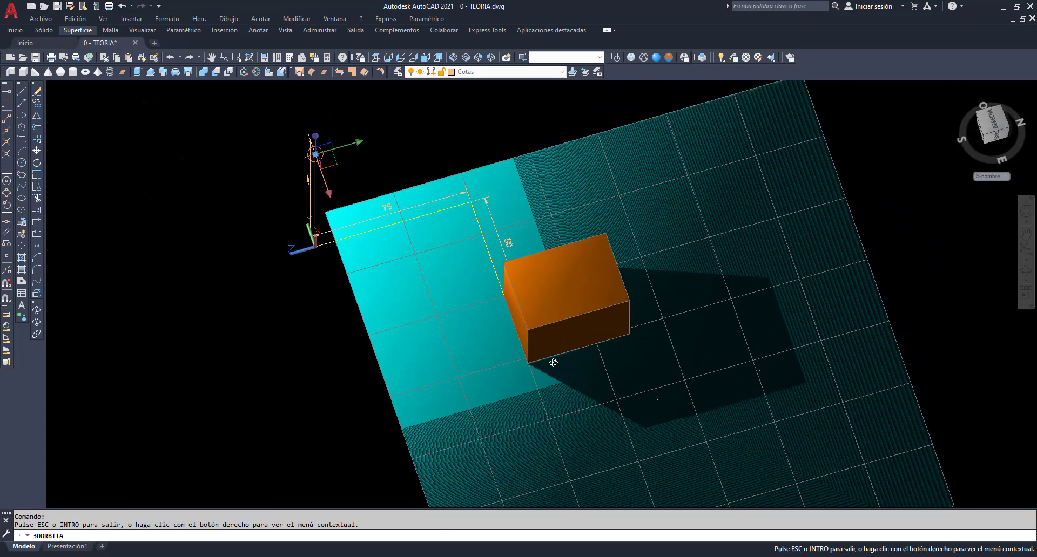
mouse_move(553, 363)
left_mouse_down()
mouse_move(577, 373)
mouse_move(645, 312)
mouse_move(625, 280)
left_mouse_up()
key("Escape")
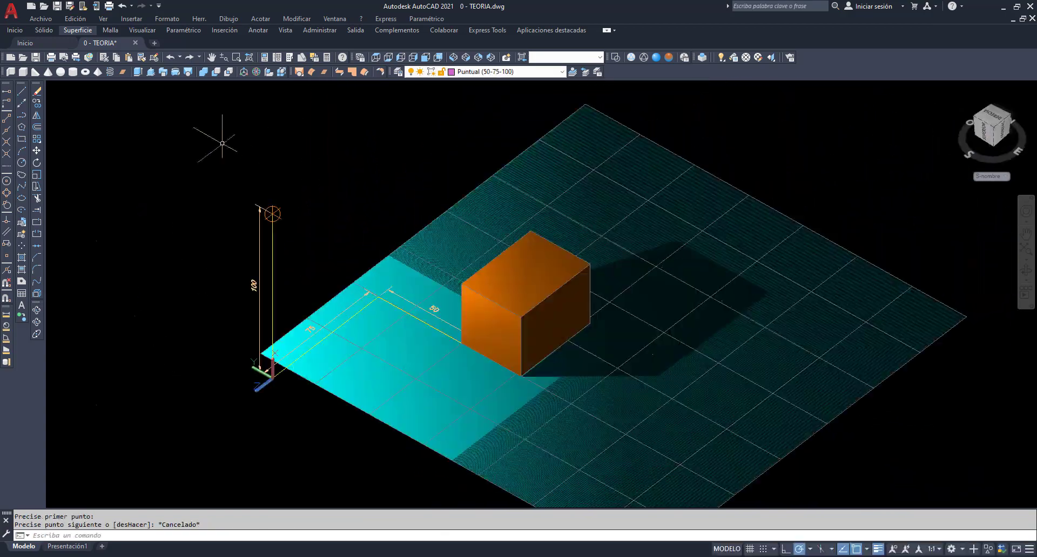
left_click(21, 103)
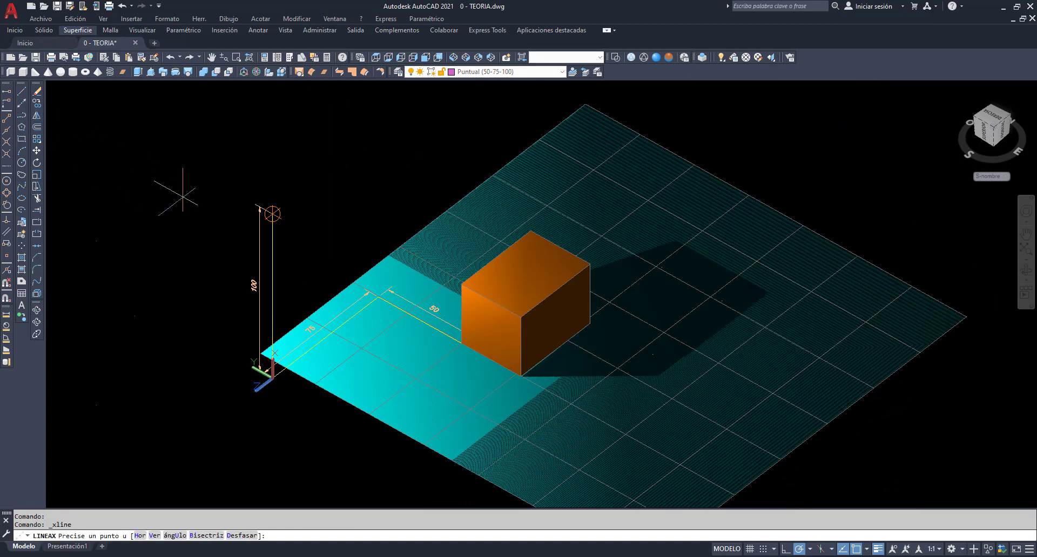
left_click(272, 214)
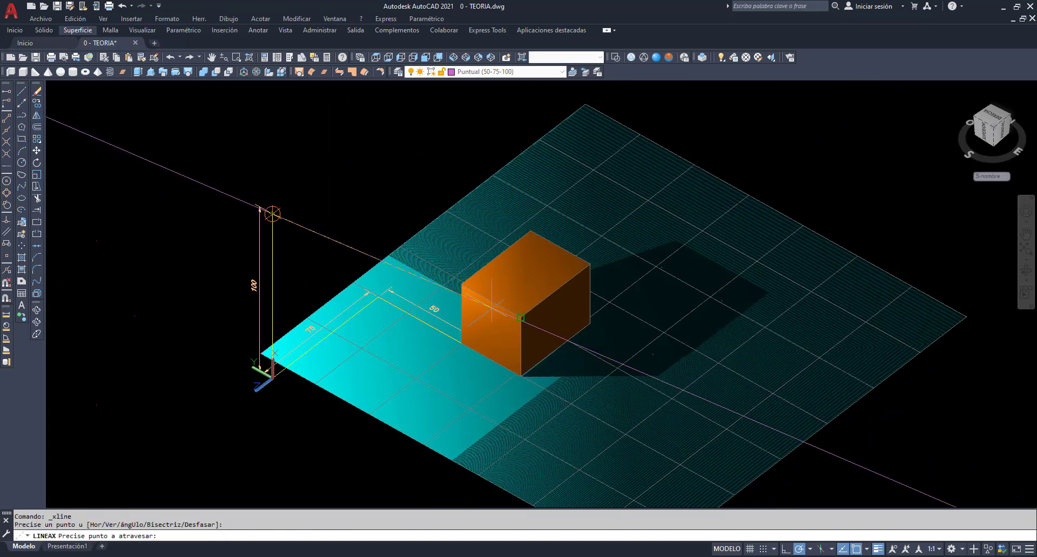
left_click(521, 318)
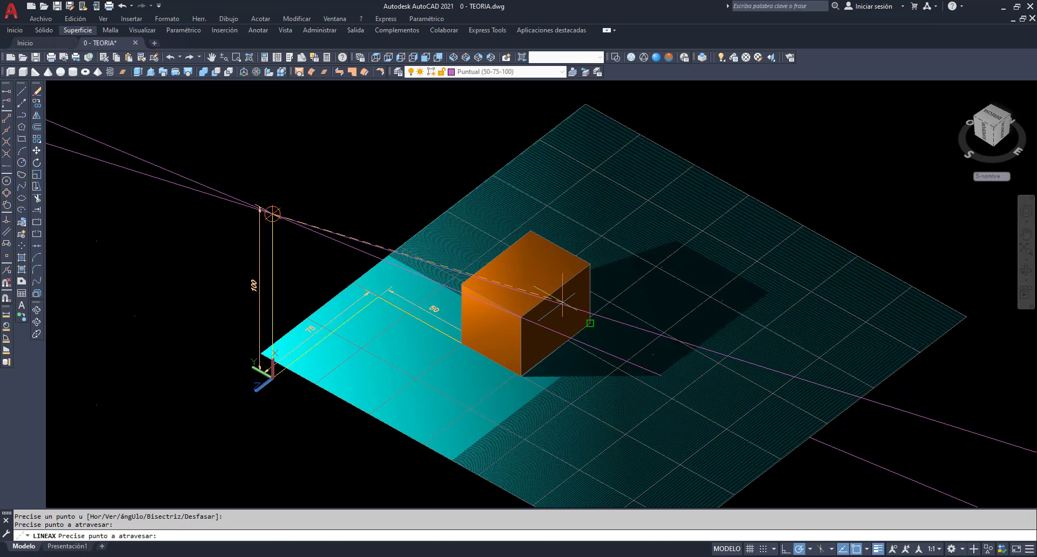
left_click(590, 264)
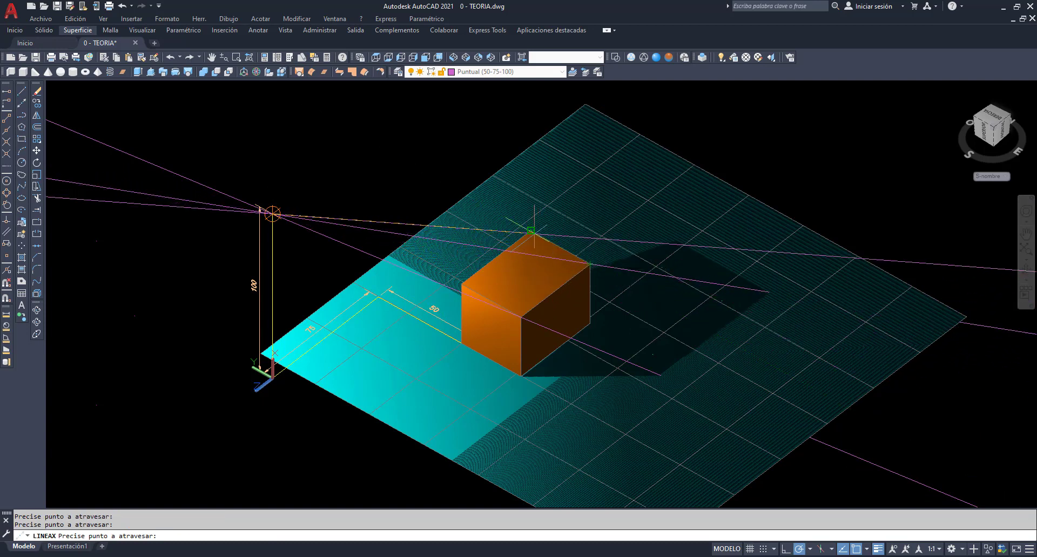
key("Escape")
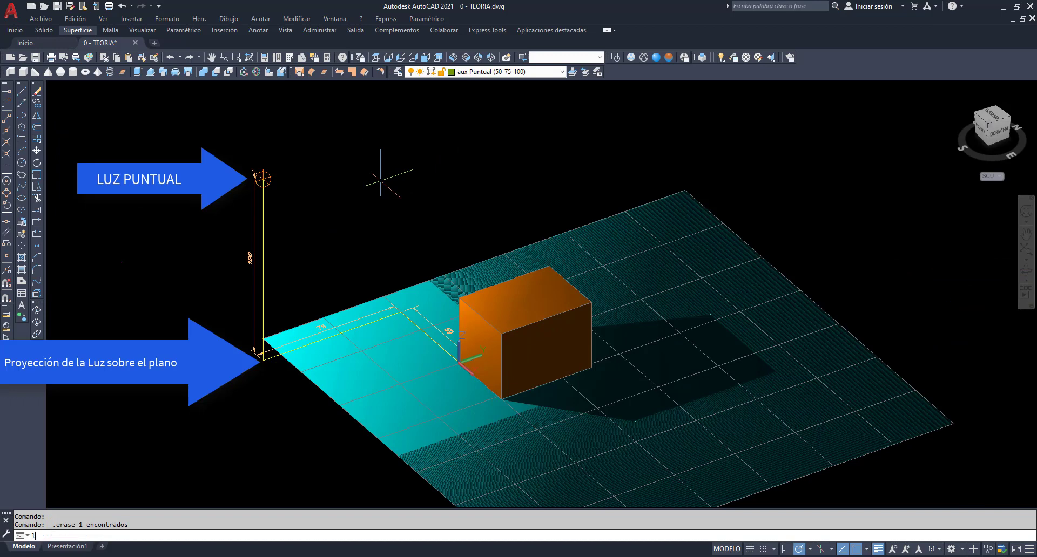
Draw three lines from the light's ground projection past the box corners to the shadow corners.
key("Return")
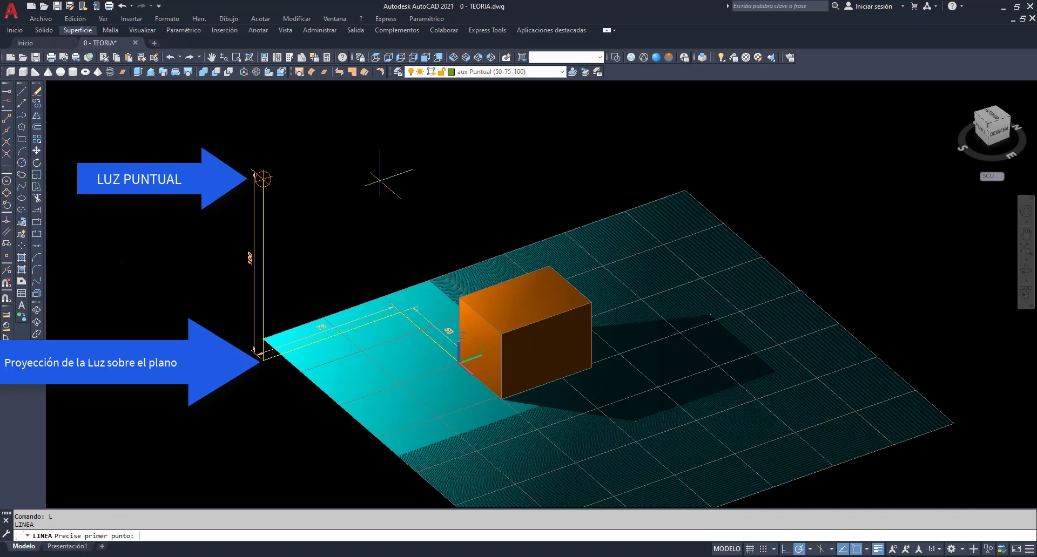
left_click(261, 355)
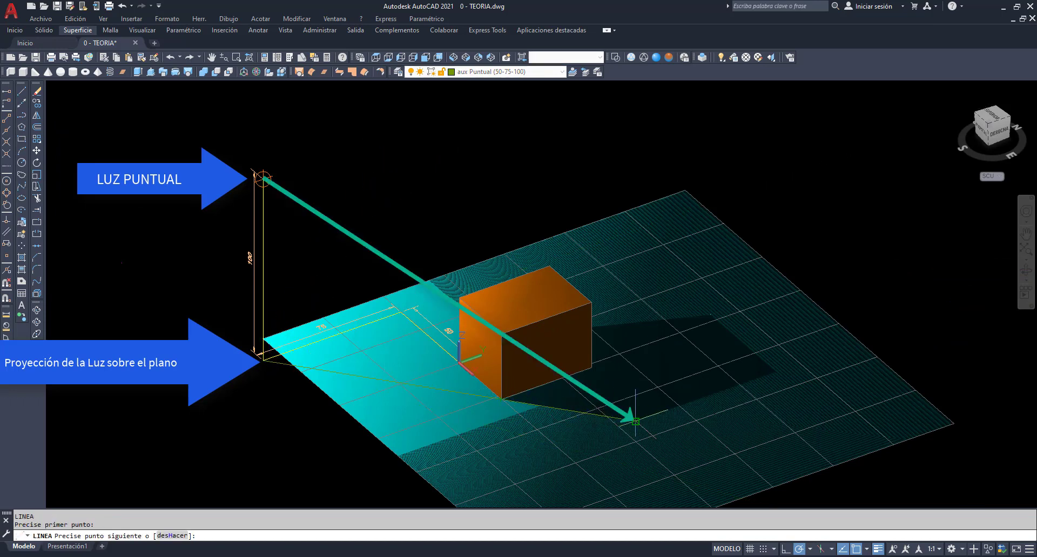
left_click(635, 421)
key("Return")
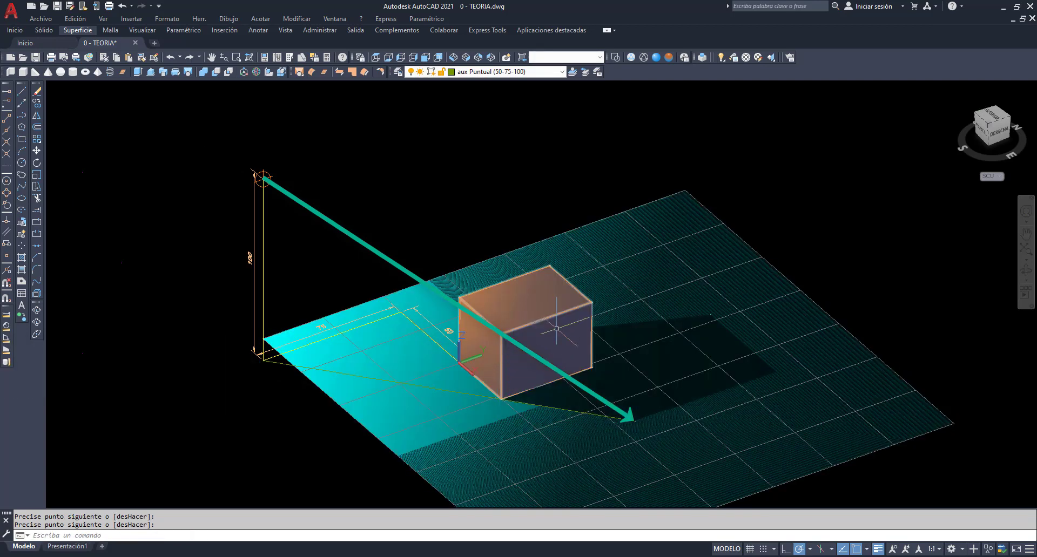
key("Return")
left_click(260, 354)
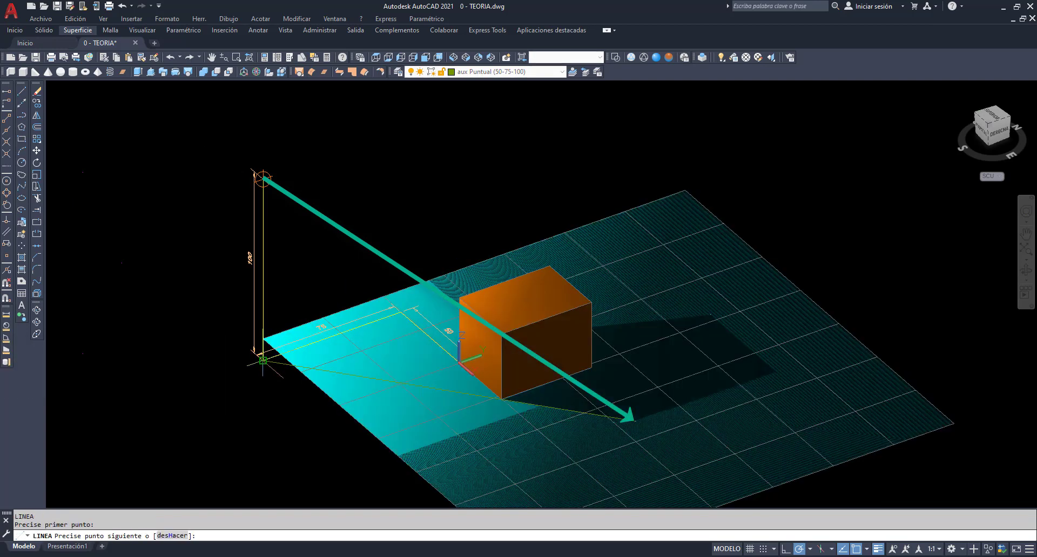
left_click(591, 368)
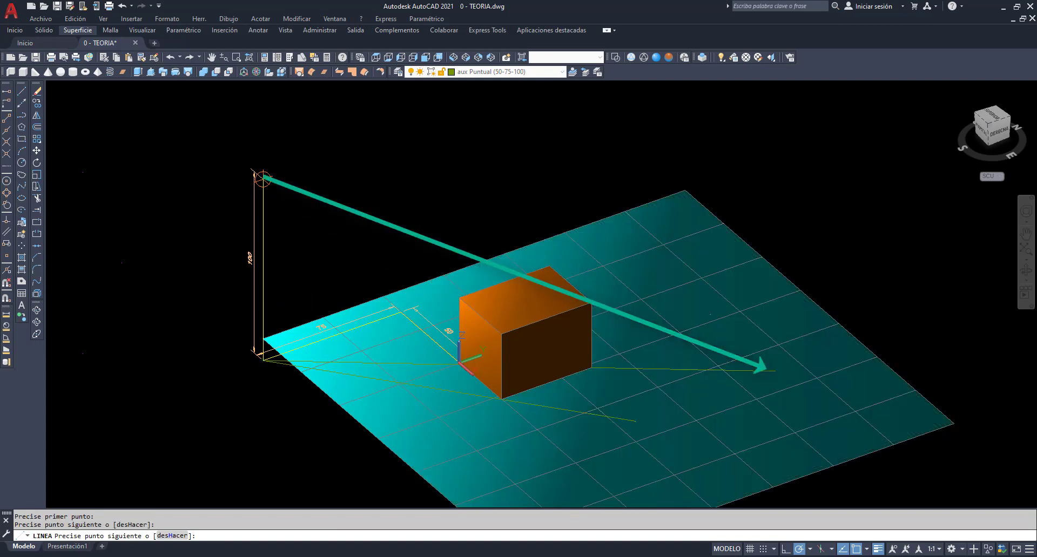
left_click(775, 371)
key("Return")
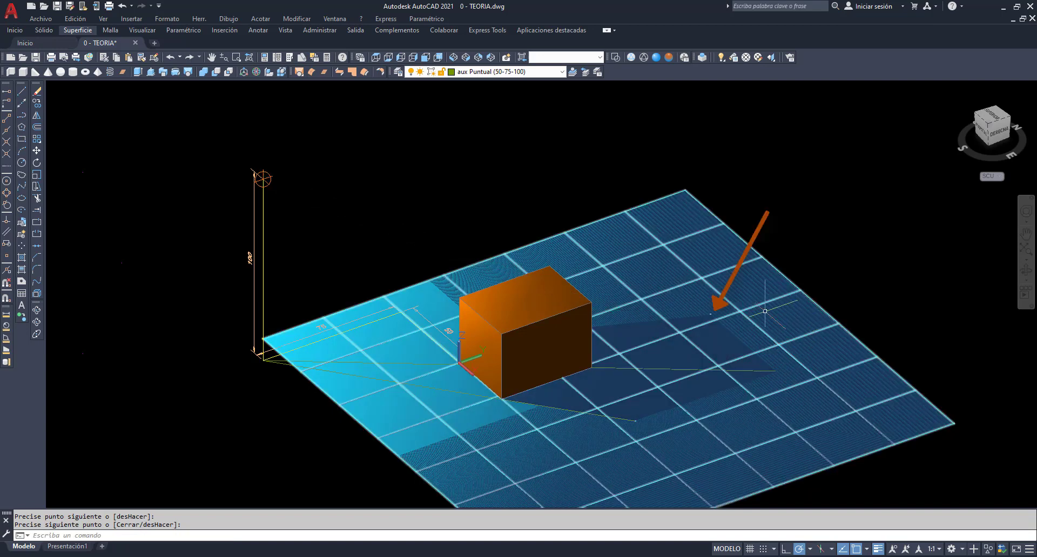
key("Return")
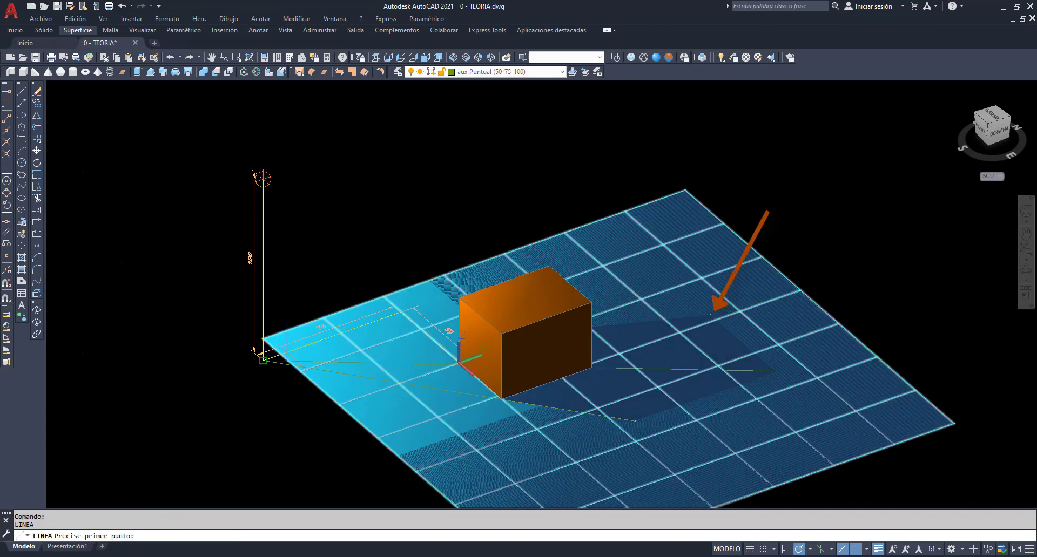
left_click(263, 359)
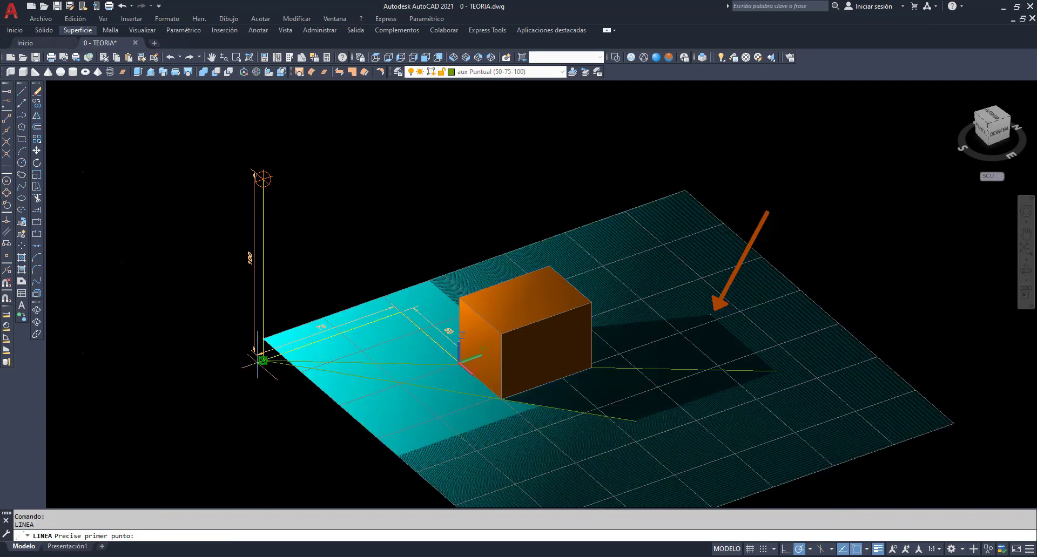
left_click(710, 314)
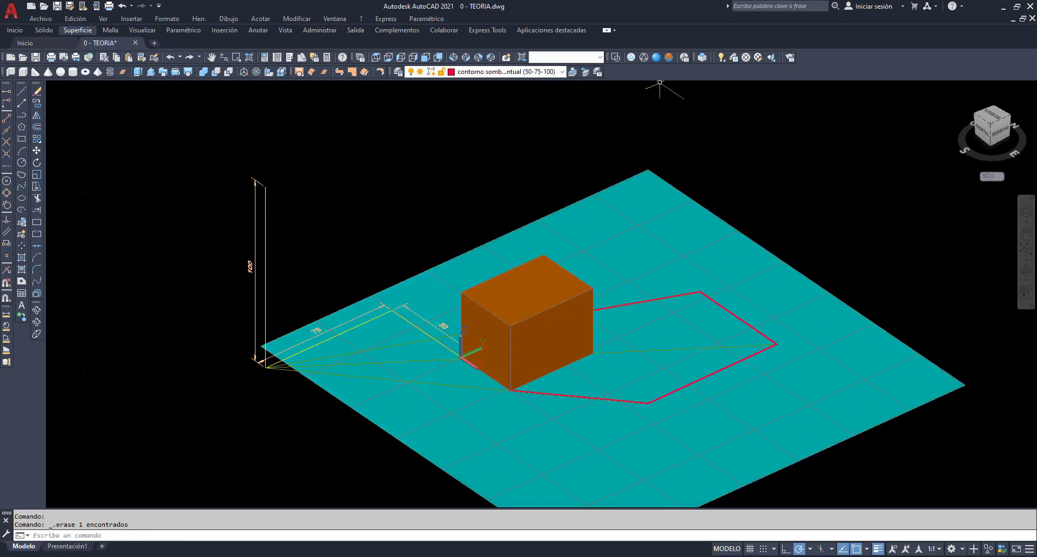
Add a sharp-shadow spotlight at the light position aimed at the box base, then orbit the view.
left_click(722, 63)
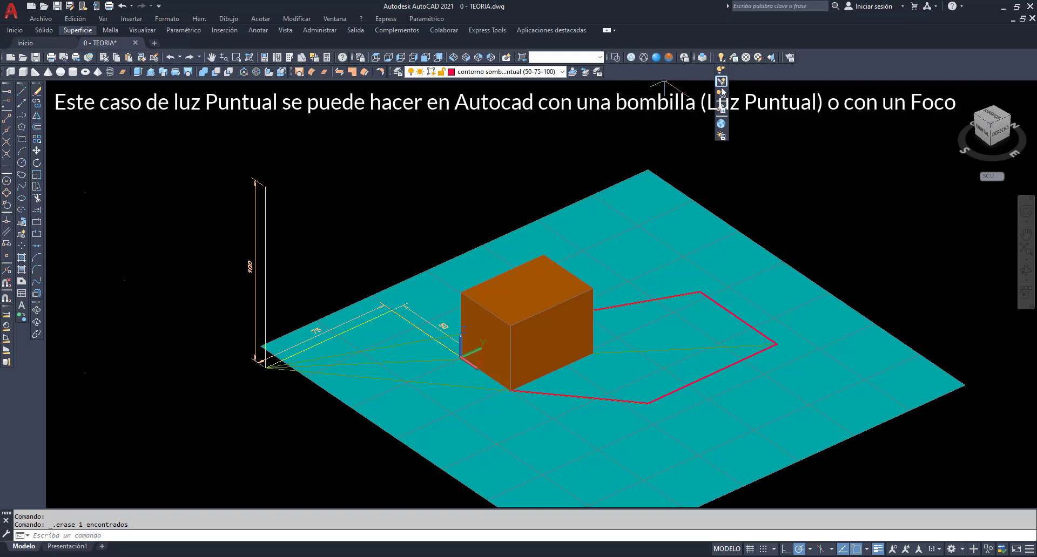
left_click(722, 84)
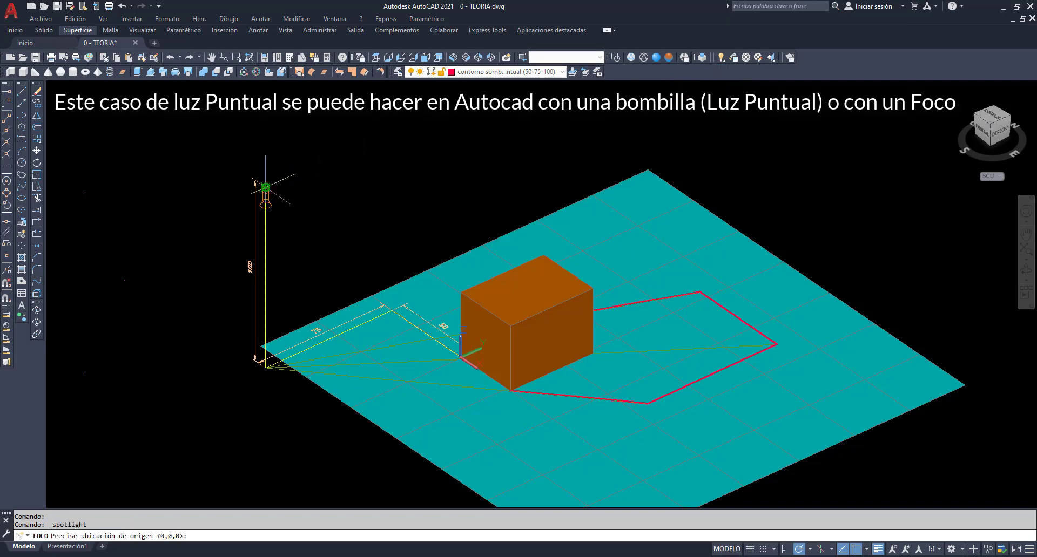
left_click(265, 188)
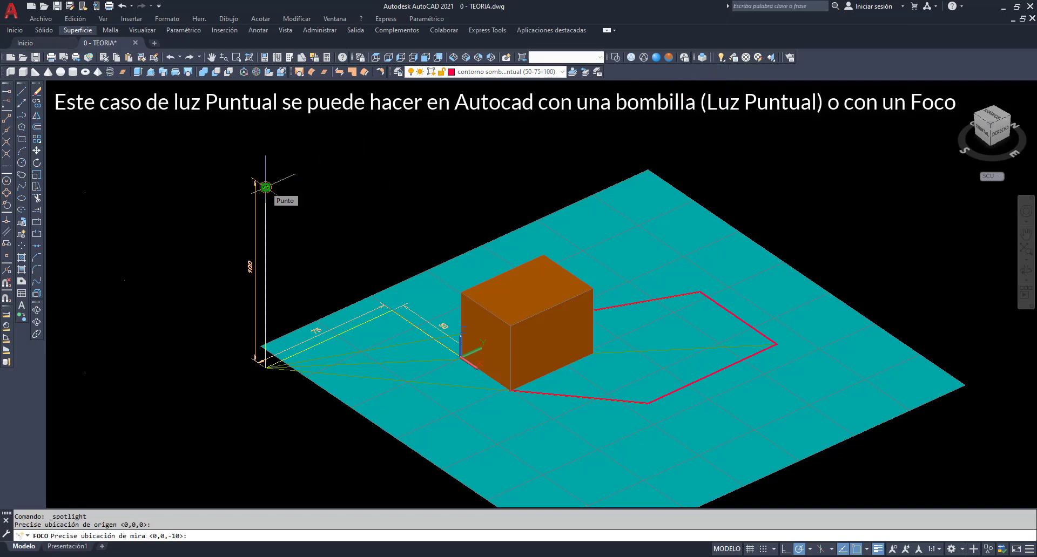
left_click(459, 354)
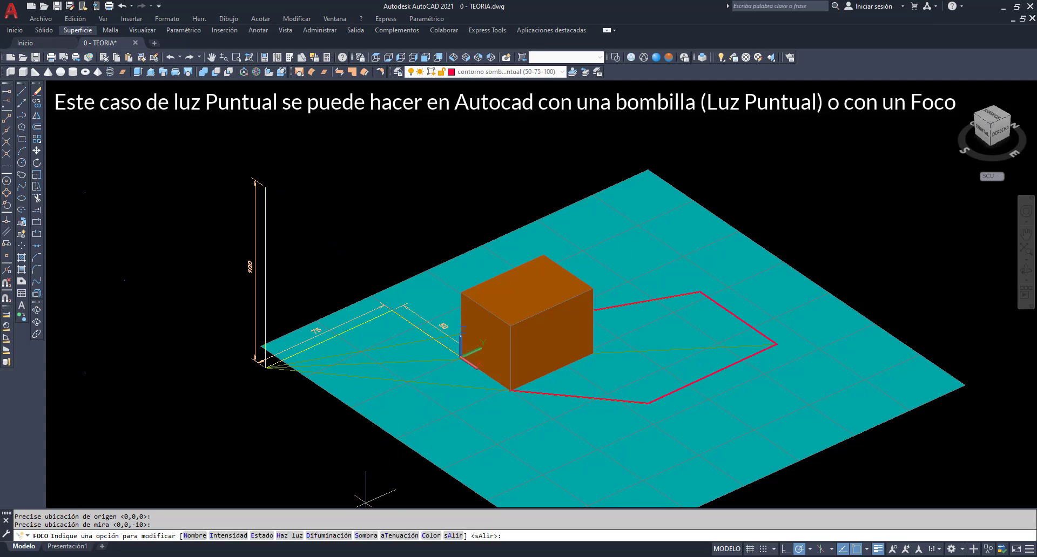
left_click(373, 533)
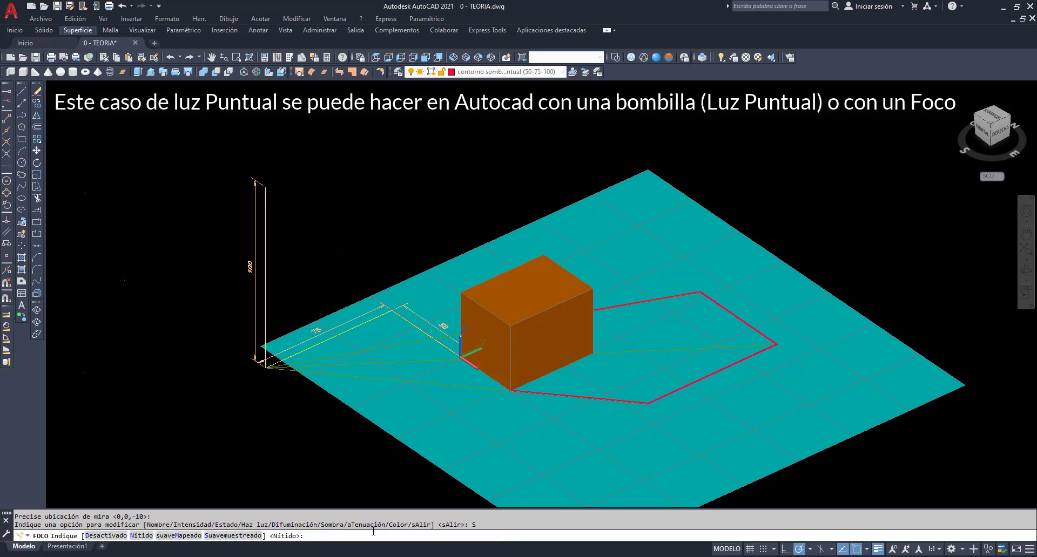
key("Return")
key("Return")
mouse_move(540, 270)
middle_mouse_down("shift")
mouse_move(767, 250)
mouse_move(571, 439)
mouse_move(606, 449)
mouse_move(669, 419)
mouse_move(591, 440)
mouse_move(394, 292)
middle_mouse_up("shift")
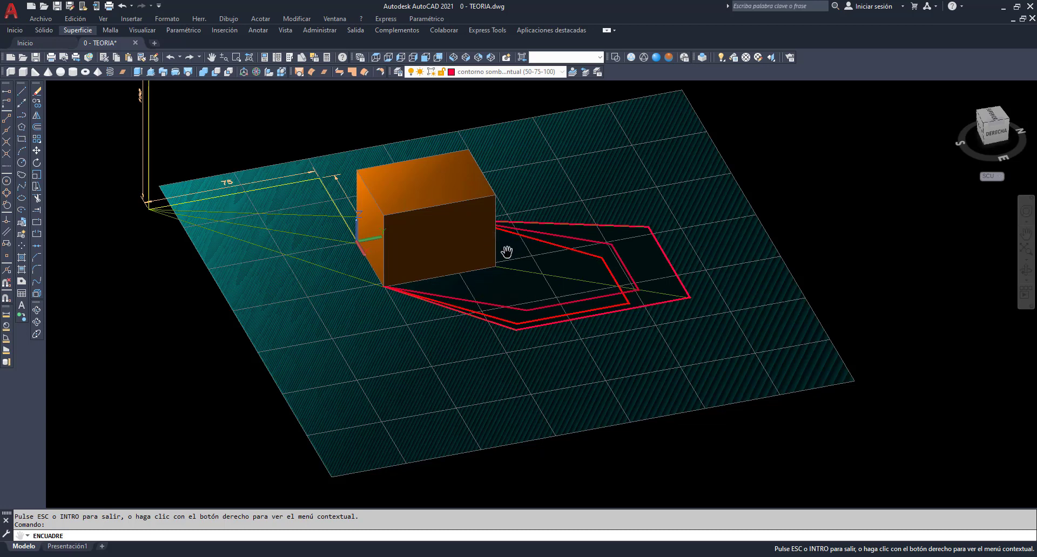
Render the current view with the R command to show the box's own and cast shadows.
key("Escape")
type("r")
key("Return")
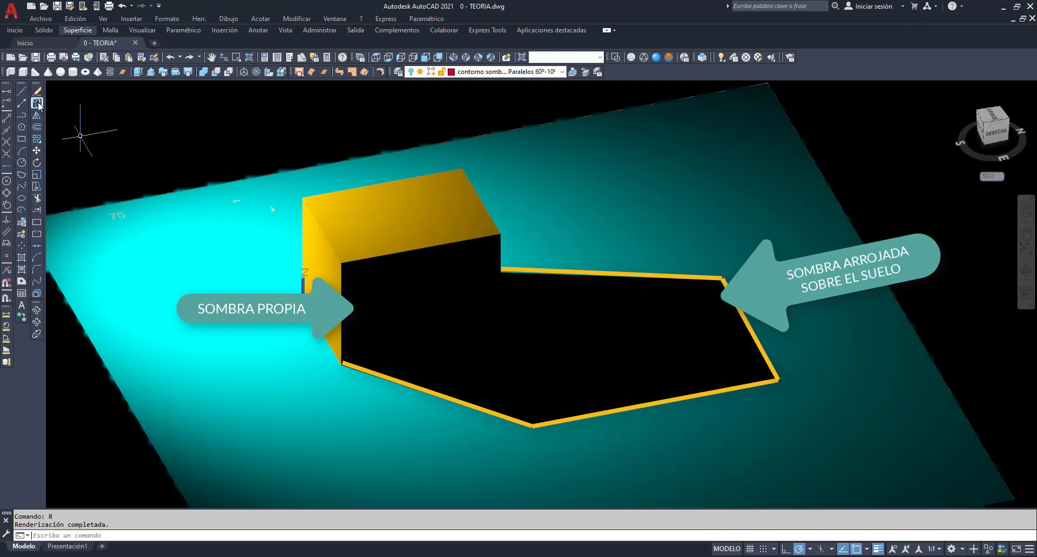
Start COPY and select the floor plane and the shadow region.
left_click(37, 103)
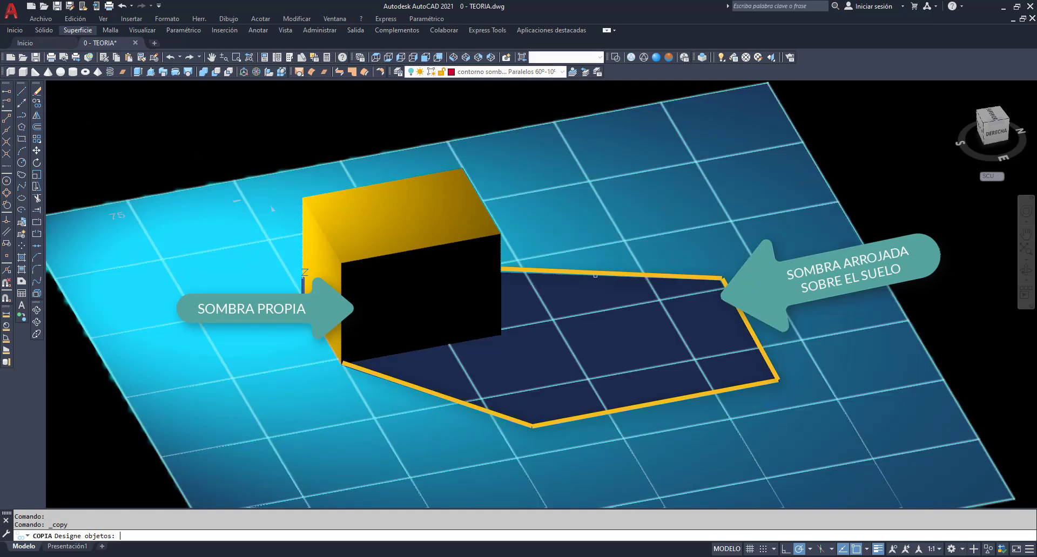
left_click(595, 276)
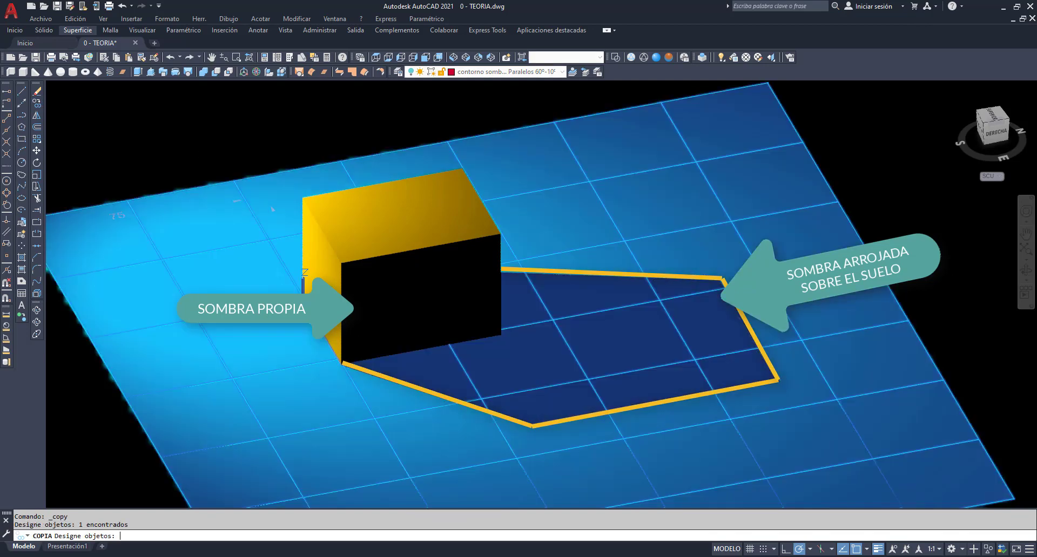
left_click(760, 346)
left_click(759, 346)
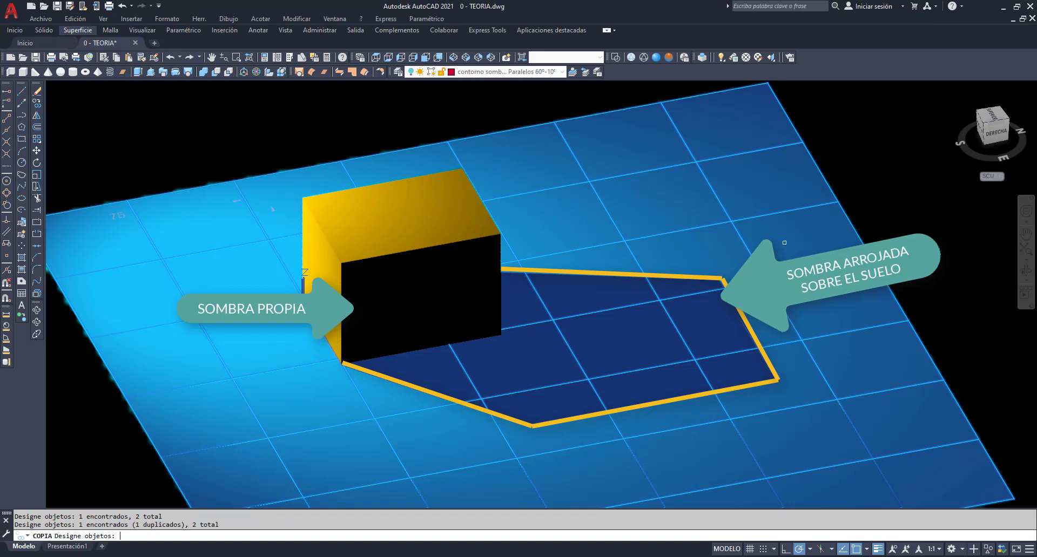